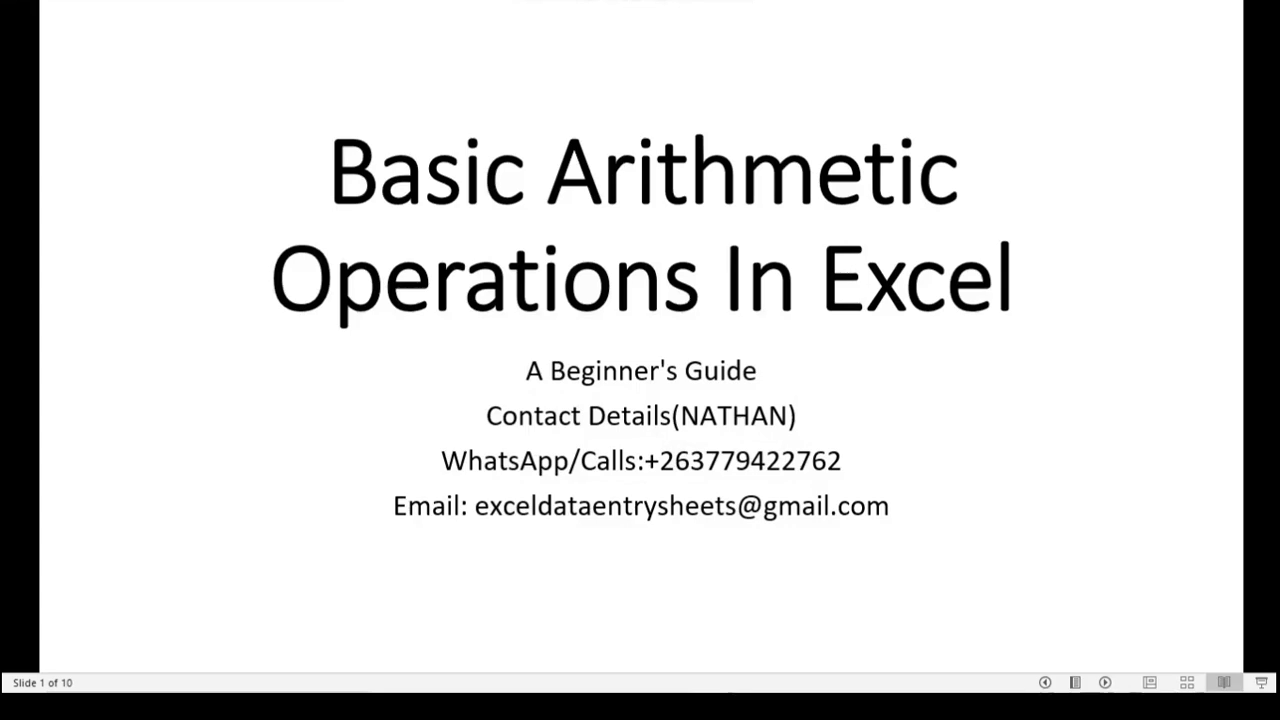
Step: Advance two slides from the title slide to slide 3, Addition (+)
{"action": "left_click", "coordinate": [1105, 682]}
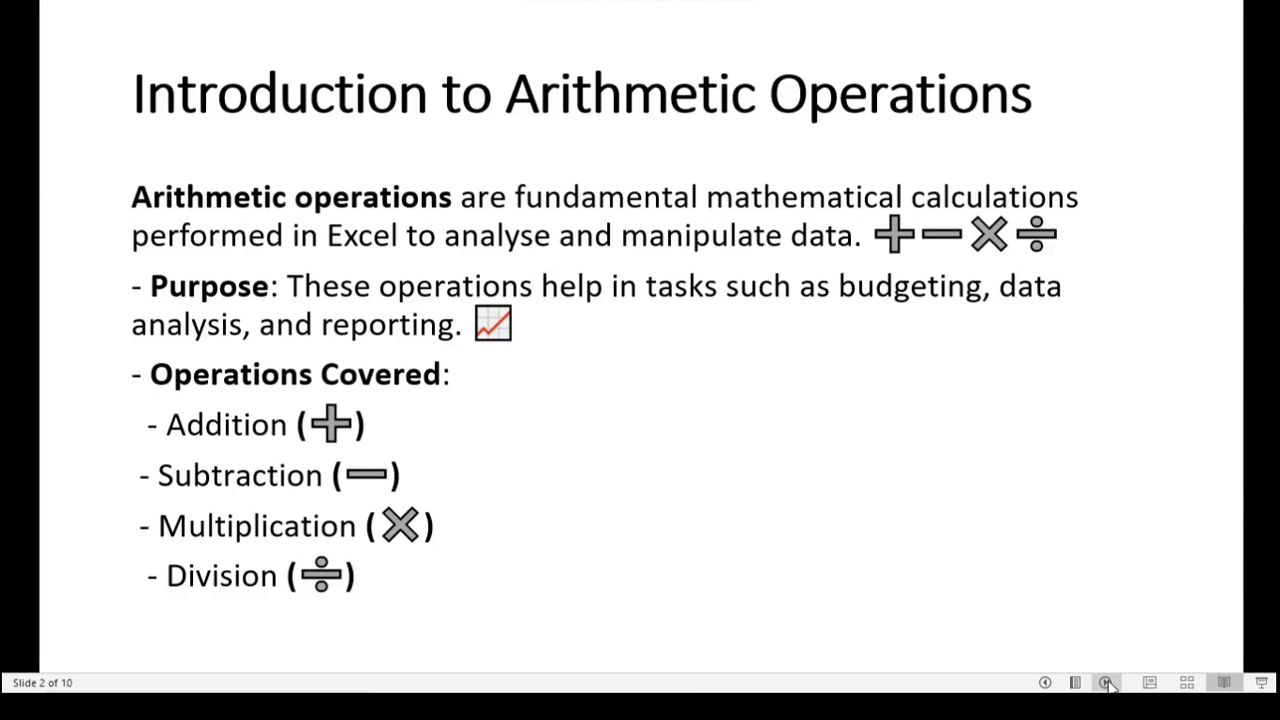
{"action": "left_click", "coordinate": [1105, 682]}
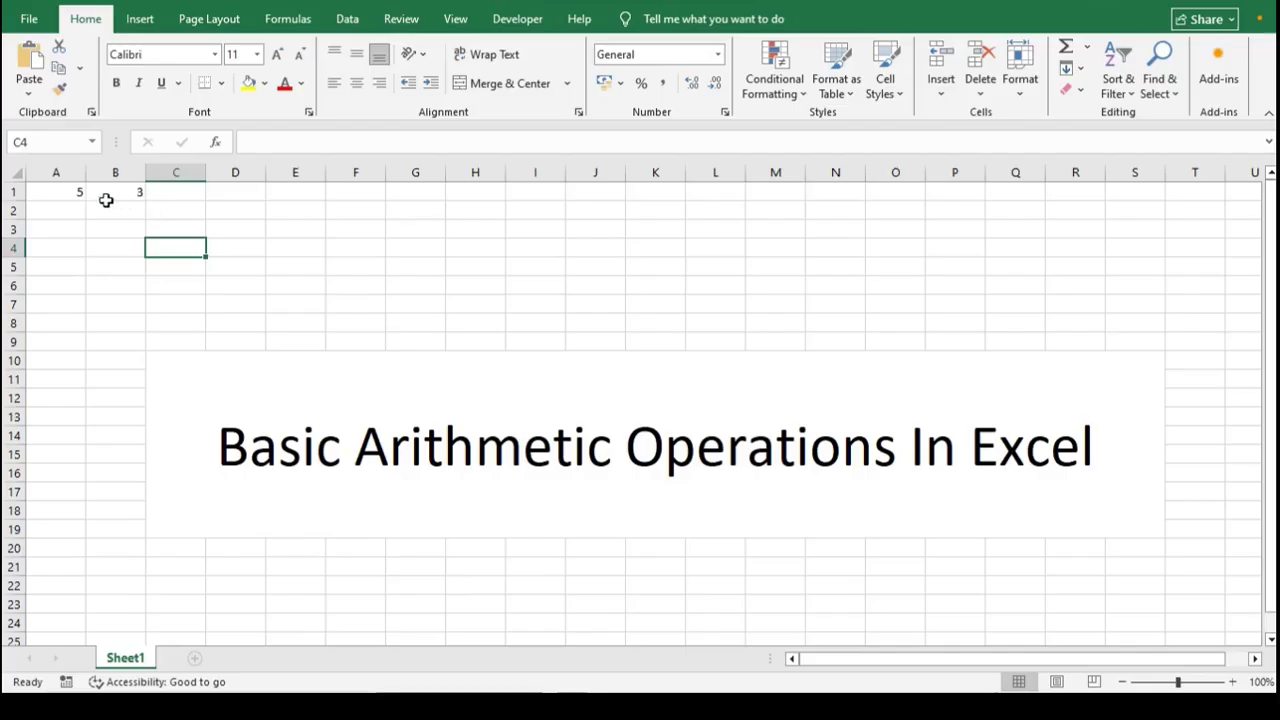
Step: Enter =A1+B1 in C1 and again in B2, each adding 5 and 3 to give 8
{"action": "left_click", "coordinate": [60, 191]}
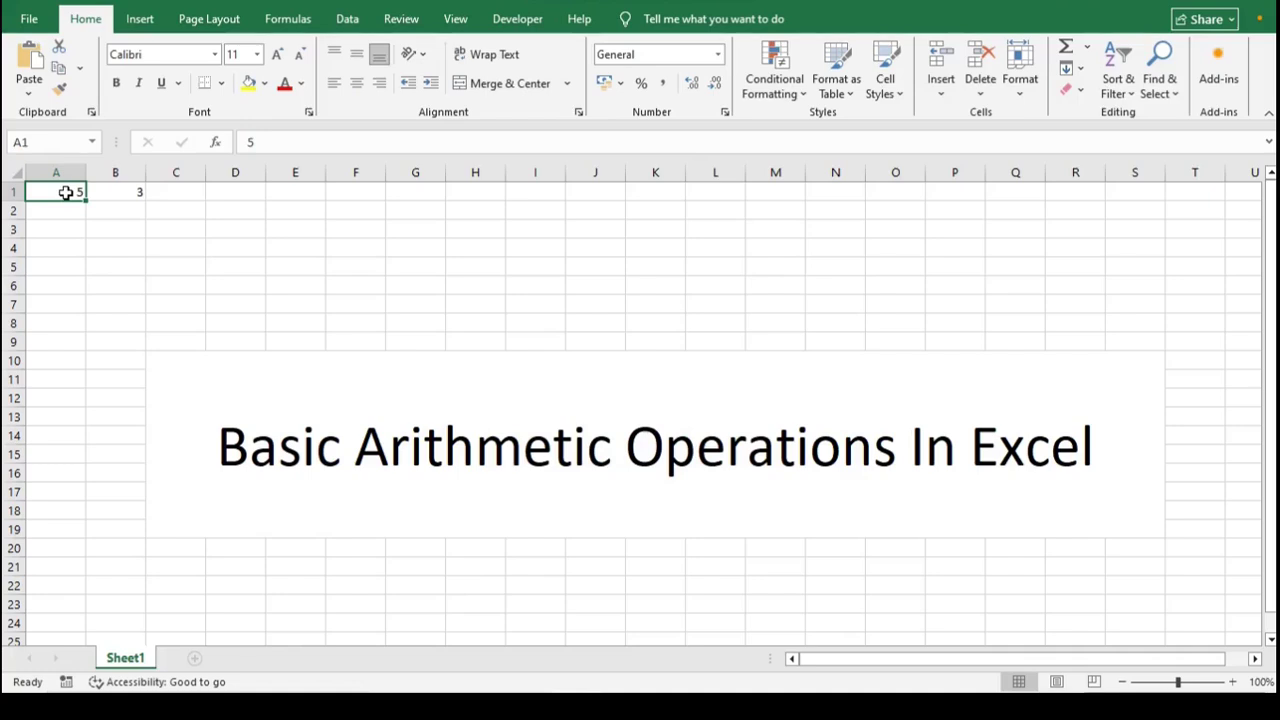
{"action": "left_click", "coordinate": [118, 191]}
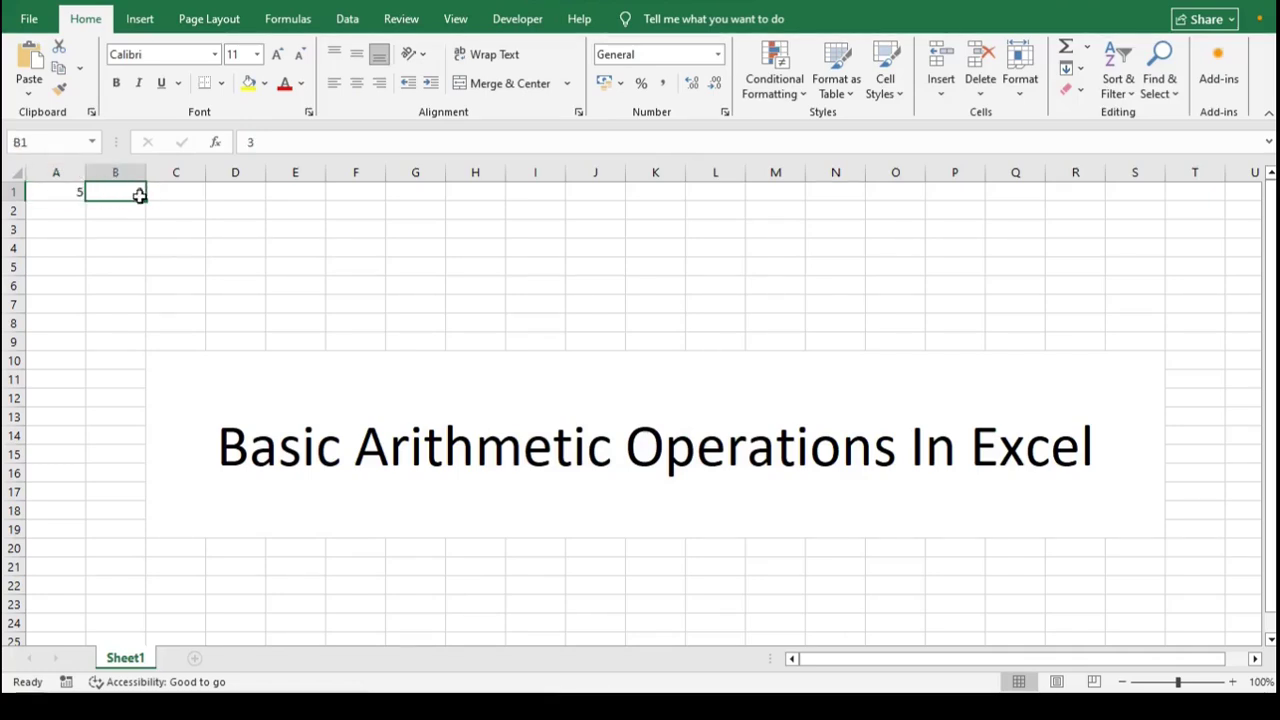
{"action": "left_click", "coordinate": [174, 194]}
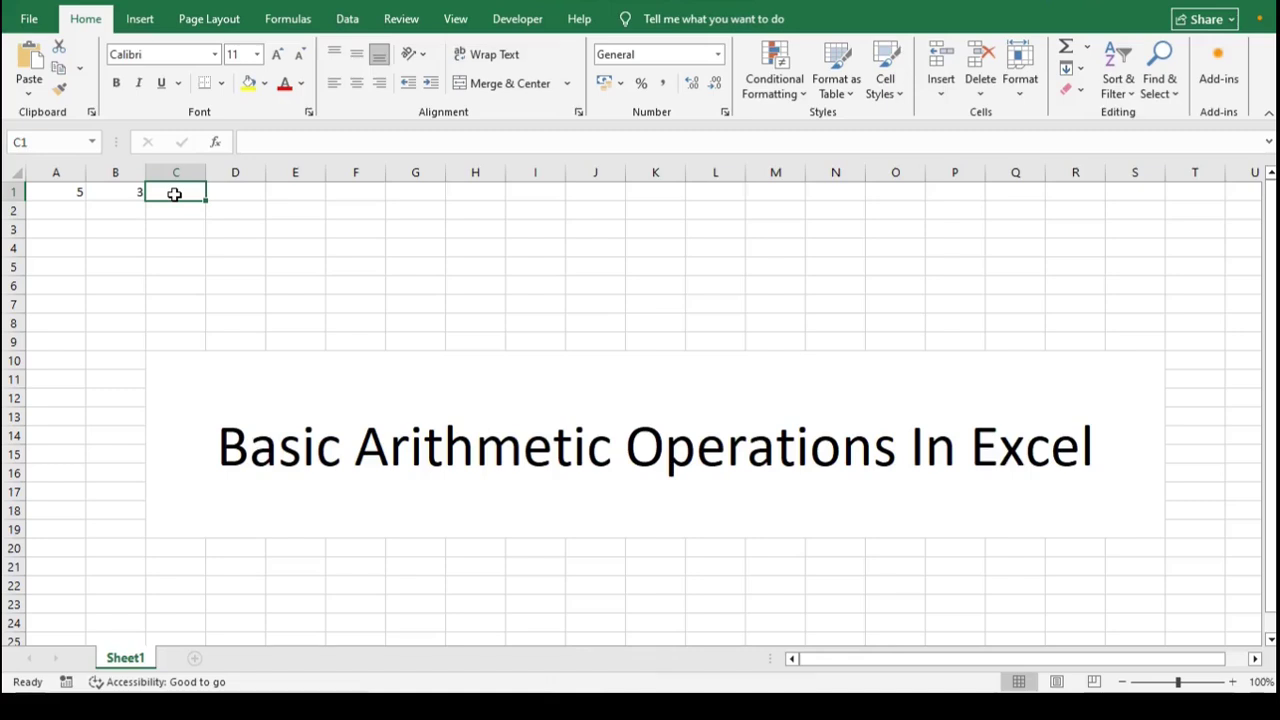
{"action": "type", "text": "="}
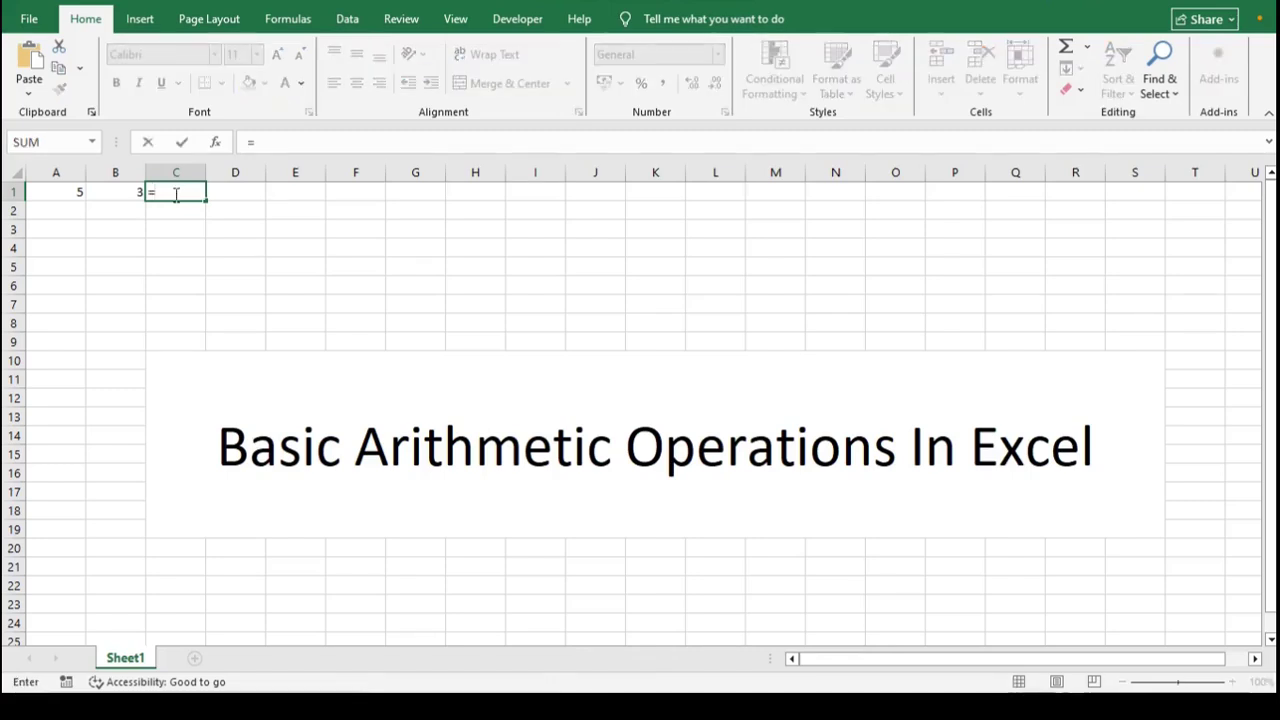
{"action": "type", "text": "A"}
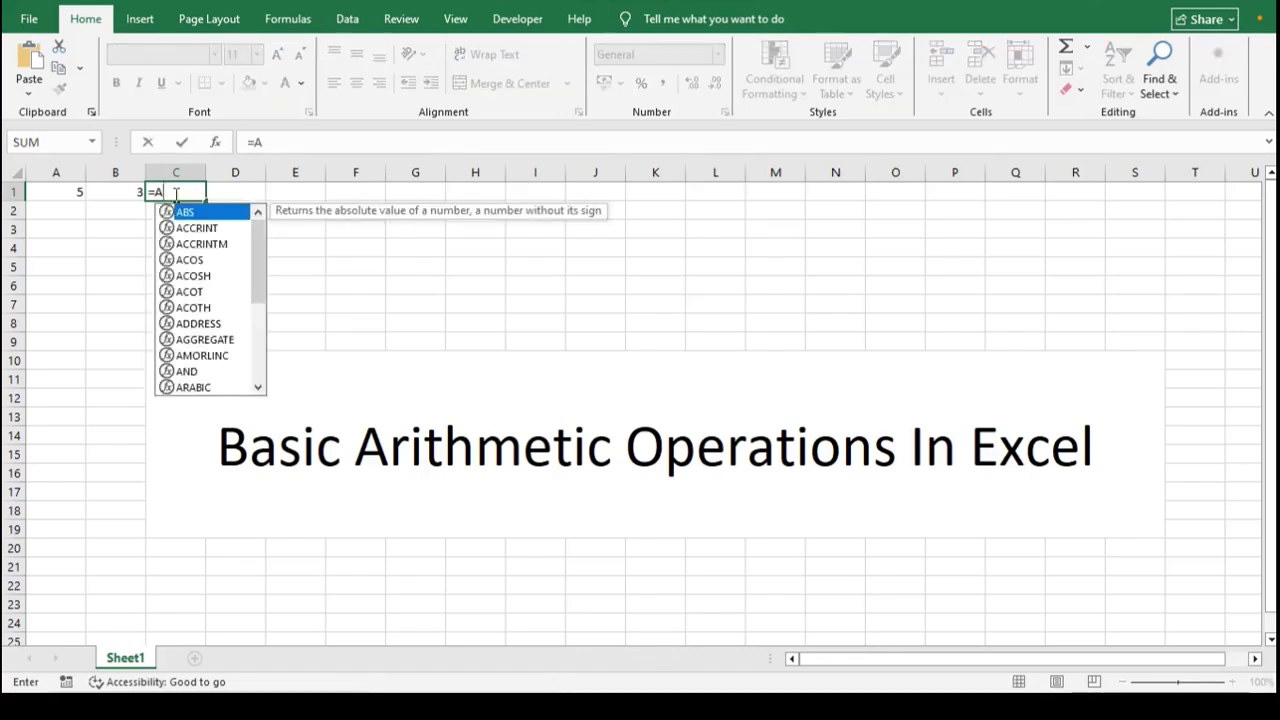
{"action": "type", "text": "1+"}
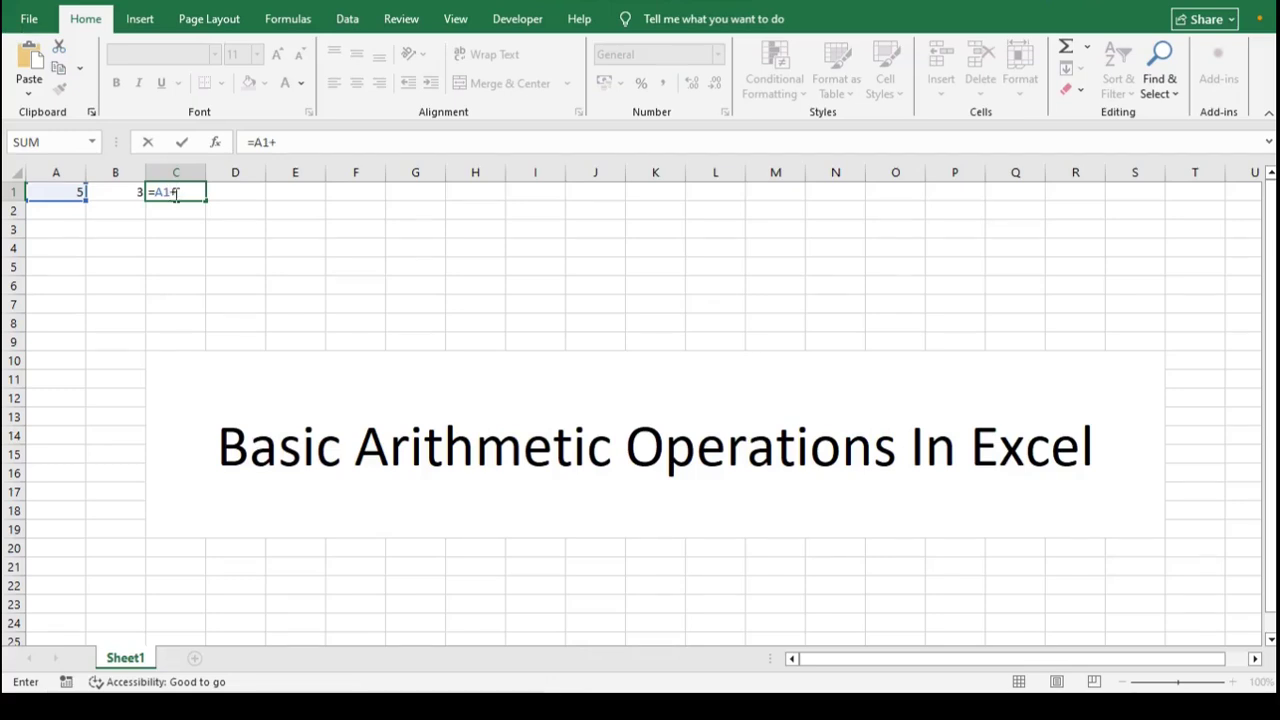
{"action": "type", "text": "B1"}
{"action": "key", "text": "Return"}
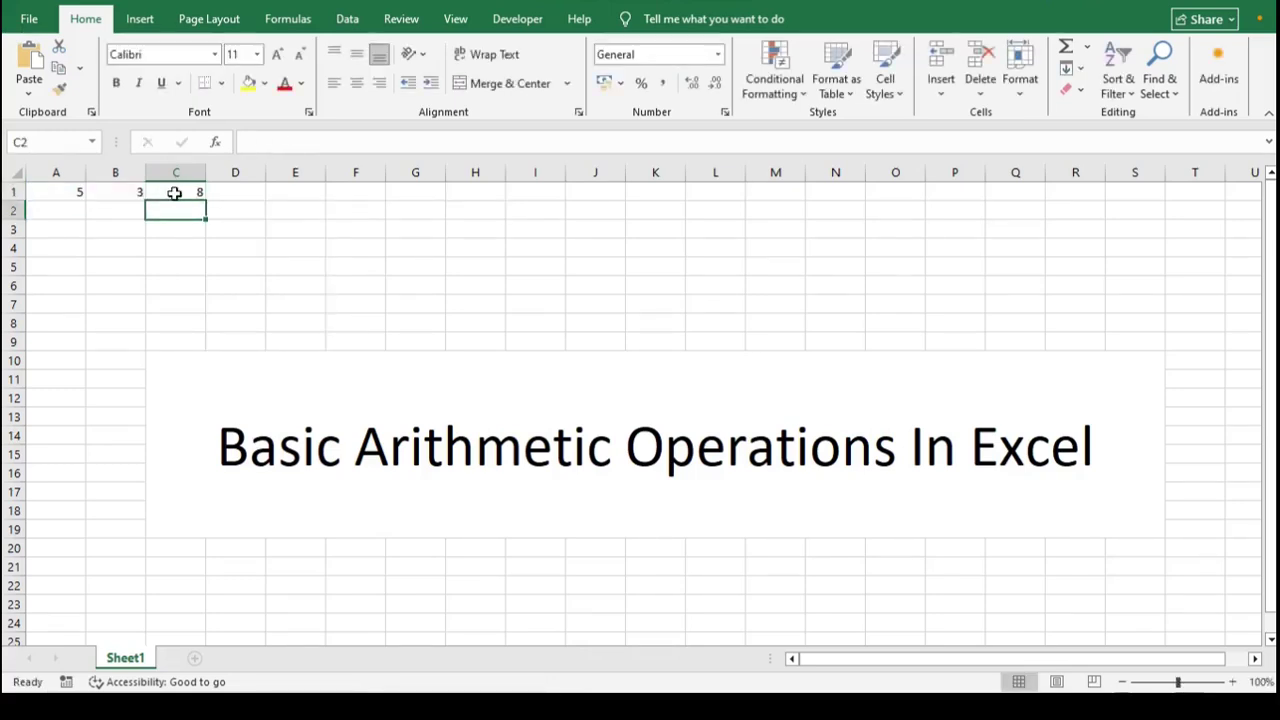
{"action": "left_click", "coordinate": [123, 210]}
{"action": "type", "text": "=A"}
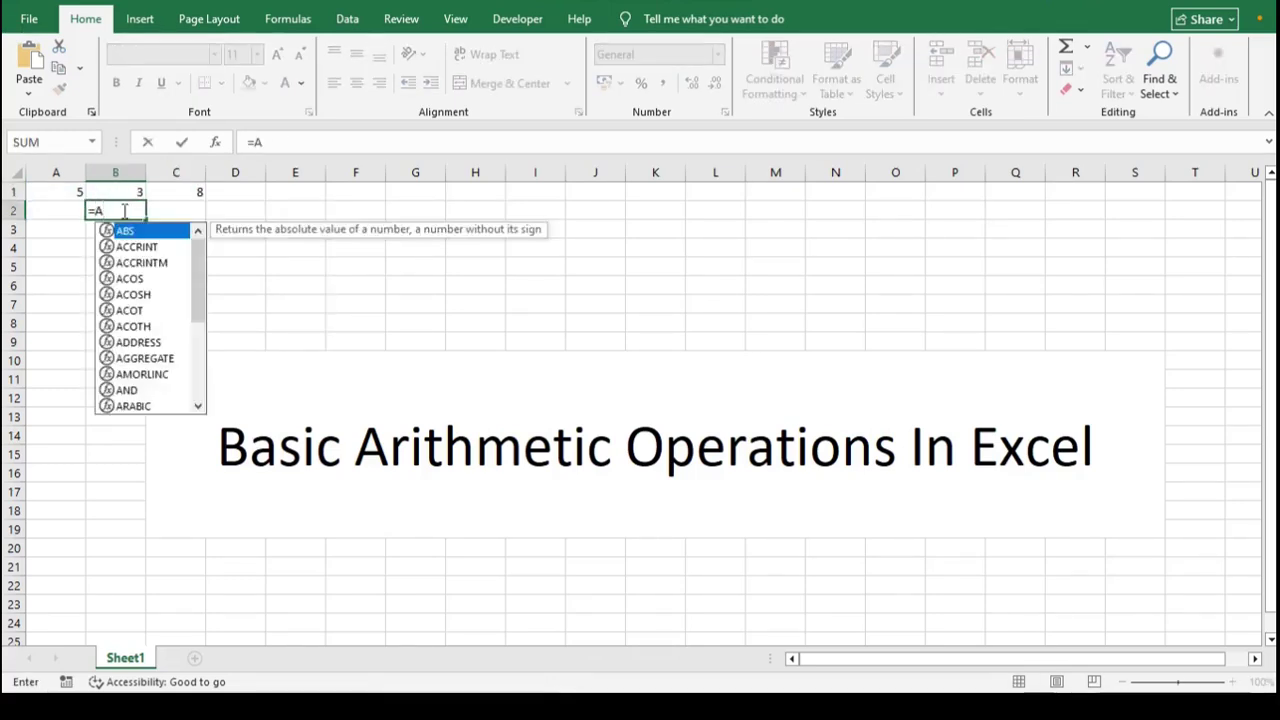
{"action": "type", "text": "1+B1"}
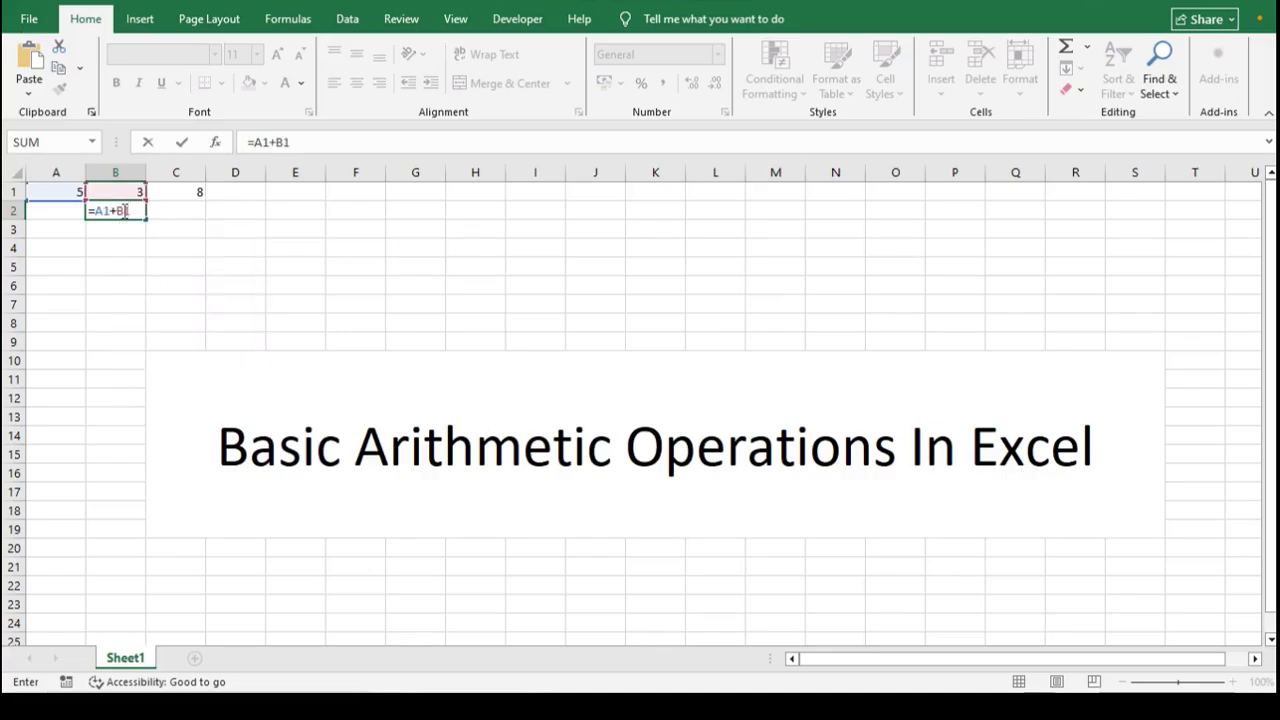
{"action": "key", "text": "Return"}
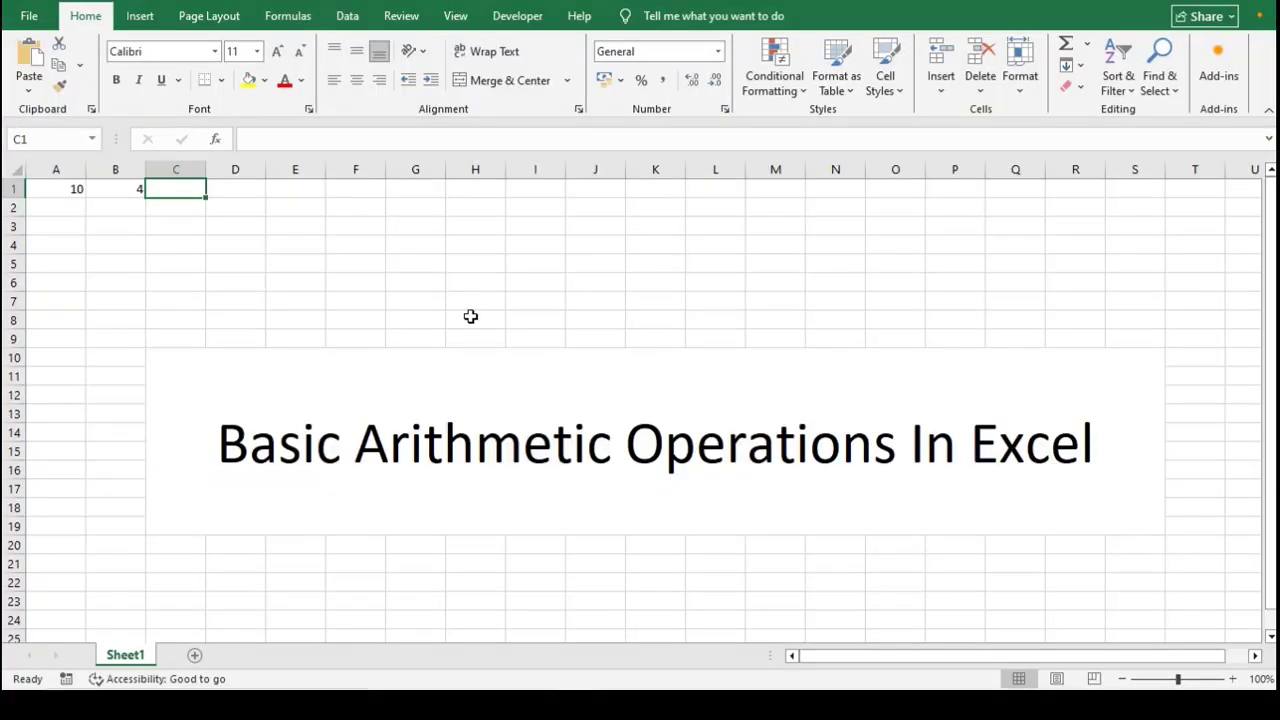
Step: Replace the hard-coded =10-4 in C1 with =A1-B1 so it shows 6
{"action": "type", "text": "="}
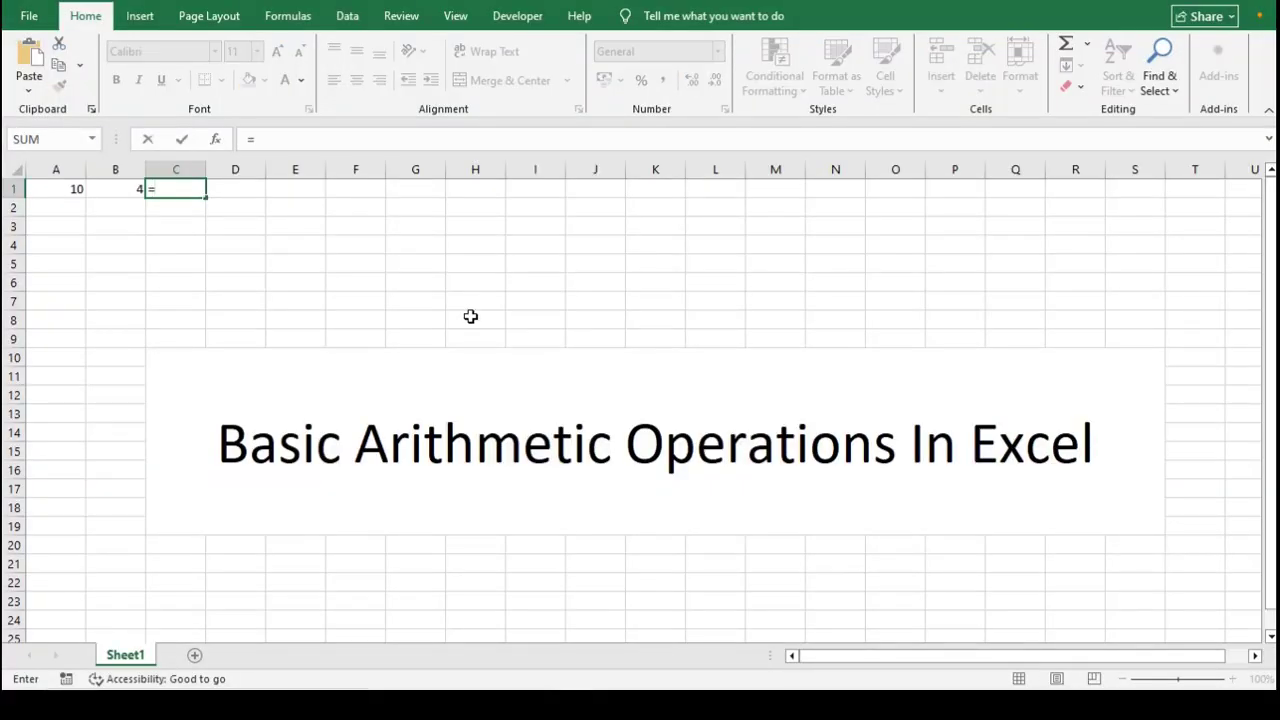
{"action": "type", "text": "10-4"}
{"action": "key", "text": "BackSpace"}
{"action": "key", "text": "BackSpace"}
{"action": "key", "text": "BackSpace"}
{"action": "key", "text": "BackSpace"}
{"action": "type", "text": "A1"}
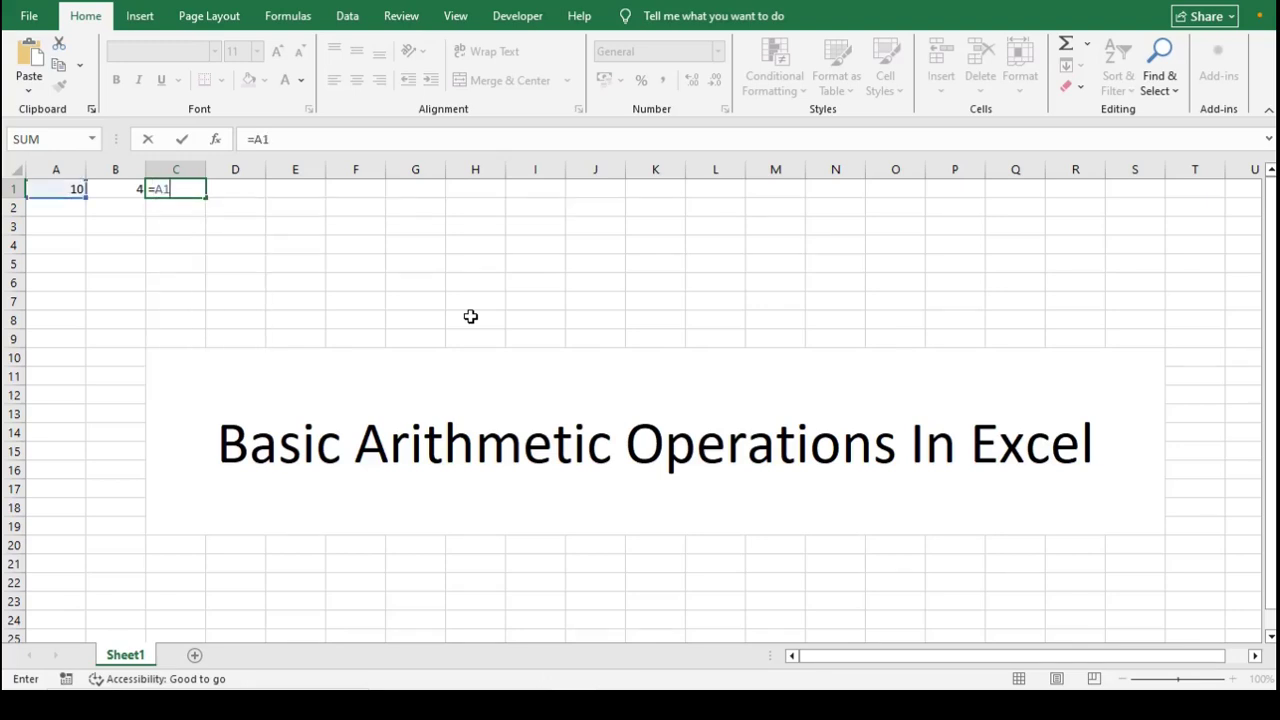
{"action": "type", "text": "-B1"}
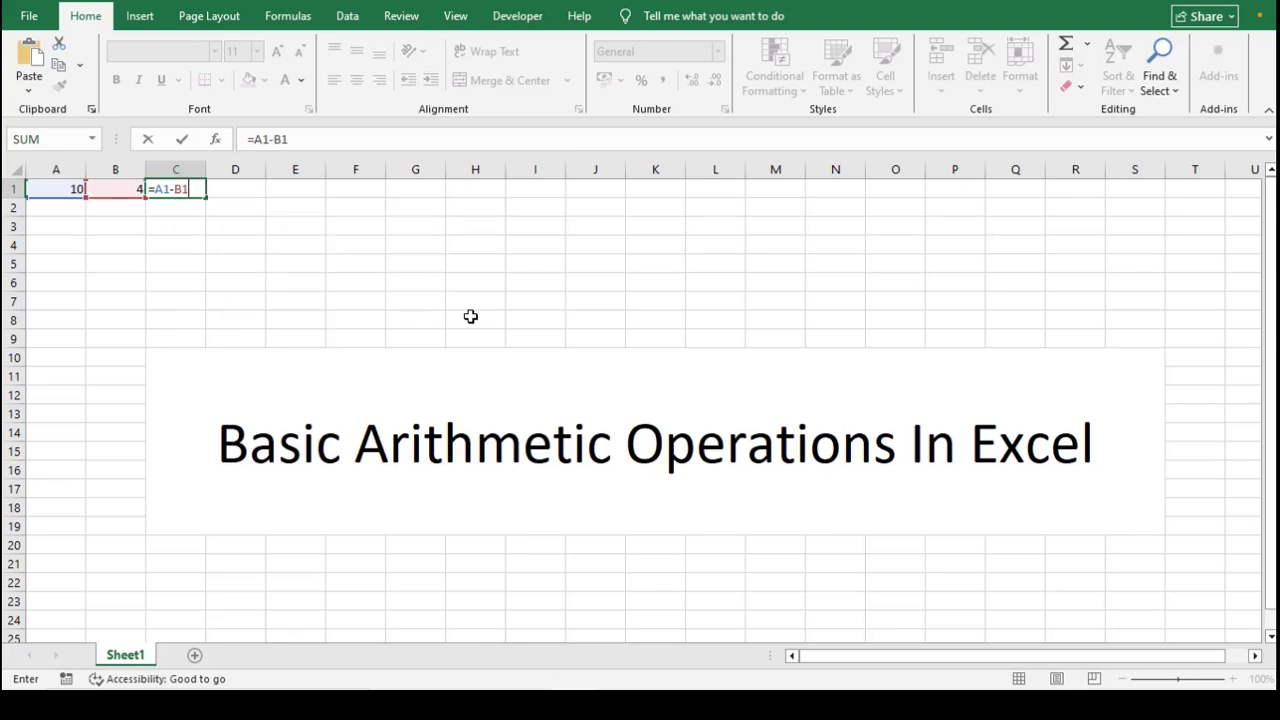
{"action": "key", "text": "Return"}
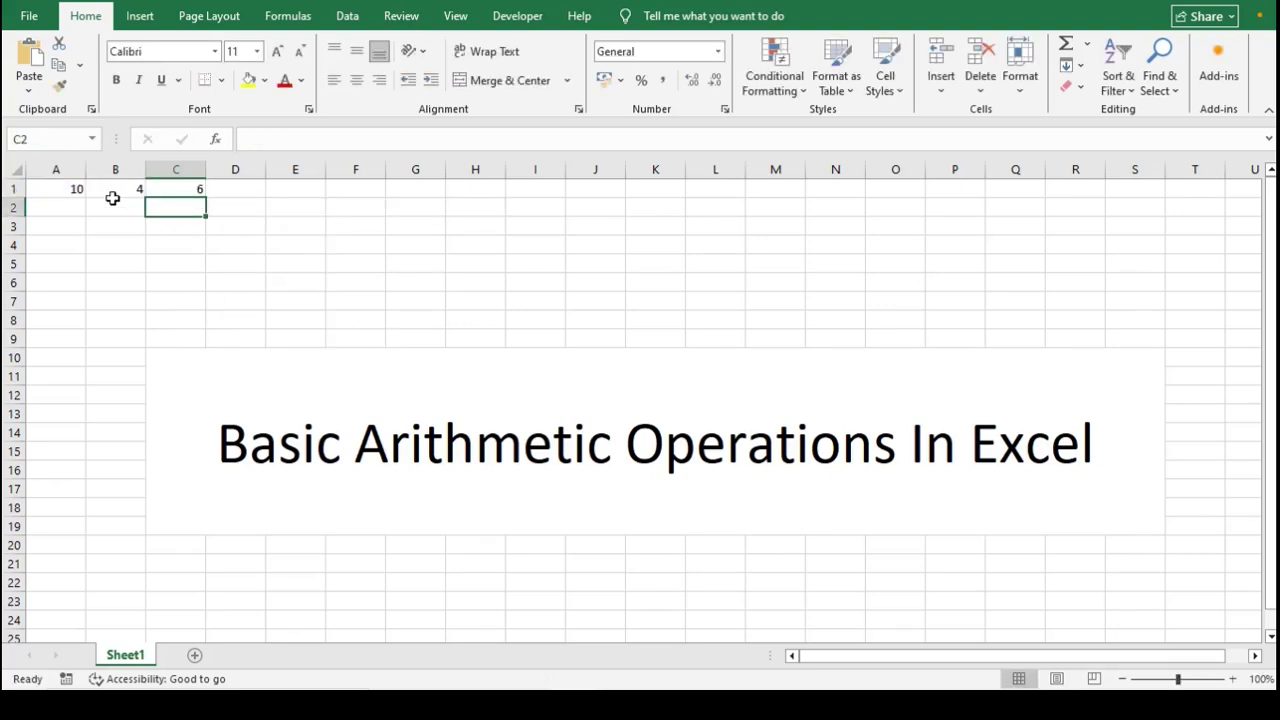
{"action": "left_click", "coordinate": [442, 284]}
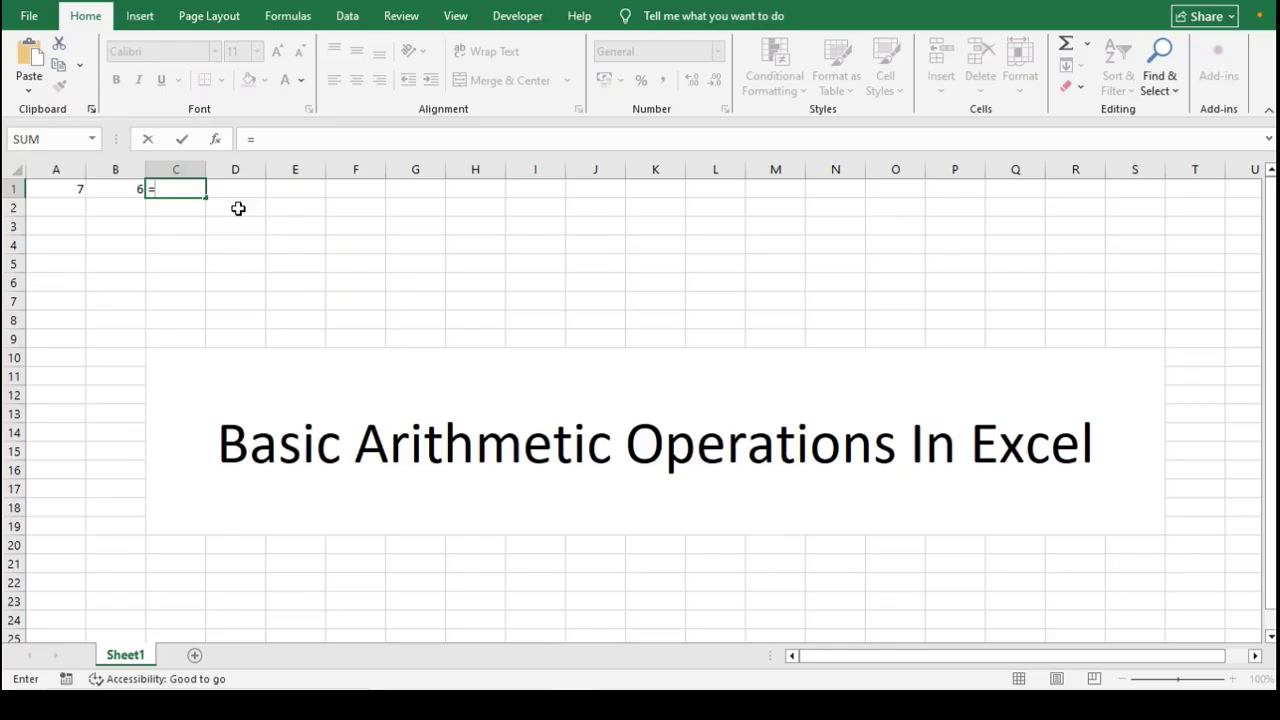
Step: Complete C1's formula as =A1*B1 by referencing A1 and B1
{"action": "left_click", "coordinate": [74, 189]}
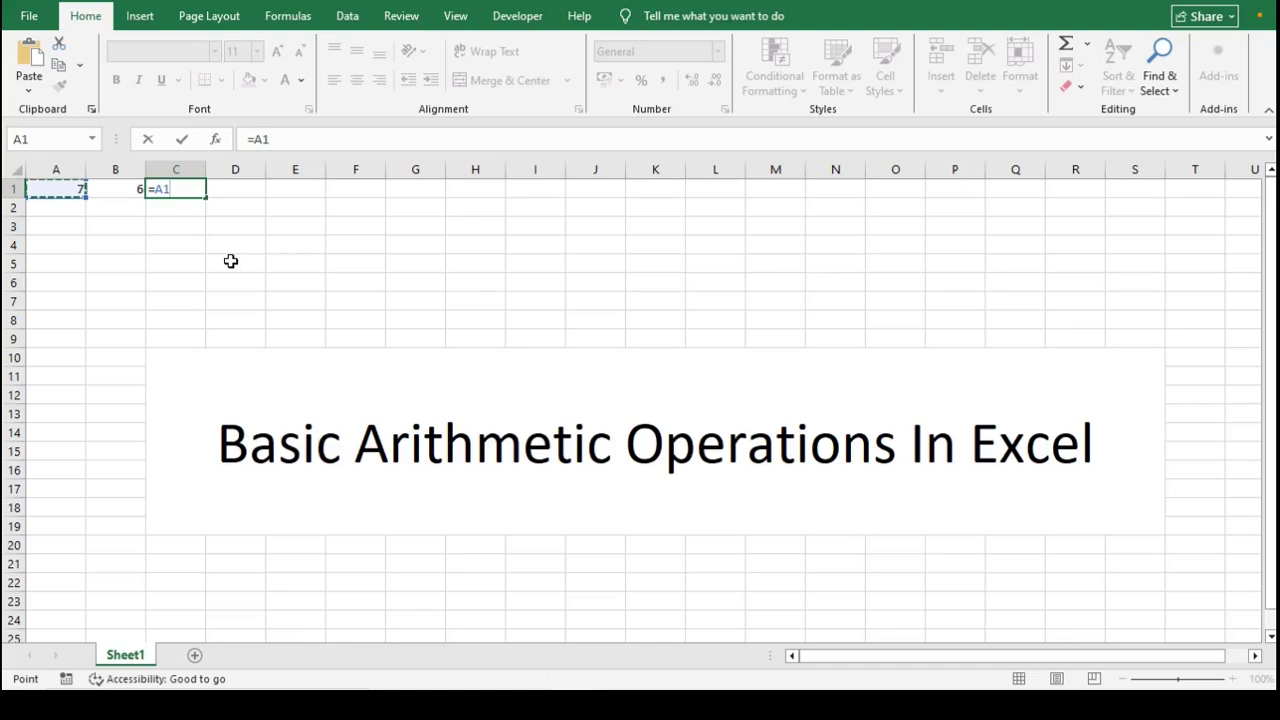
{"action": "type", "text": "*"}
{"action": "left_click", "coordinate": [116, 188]}
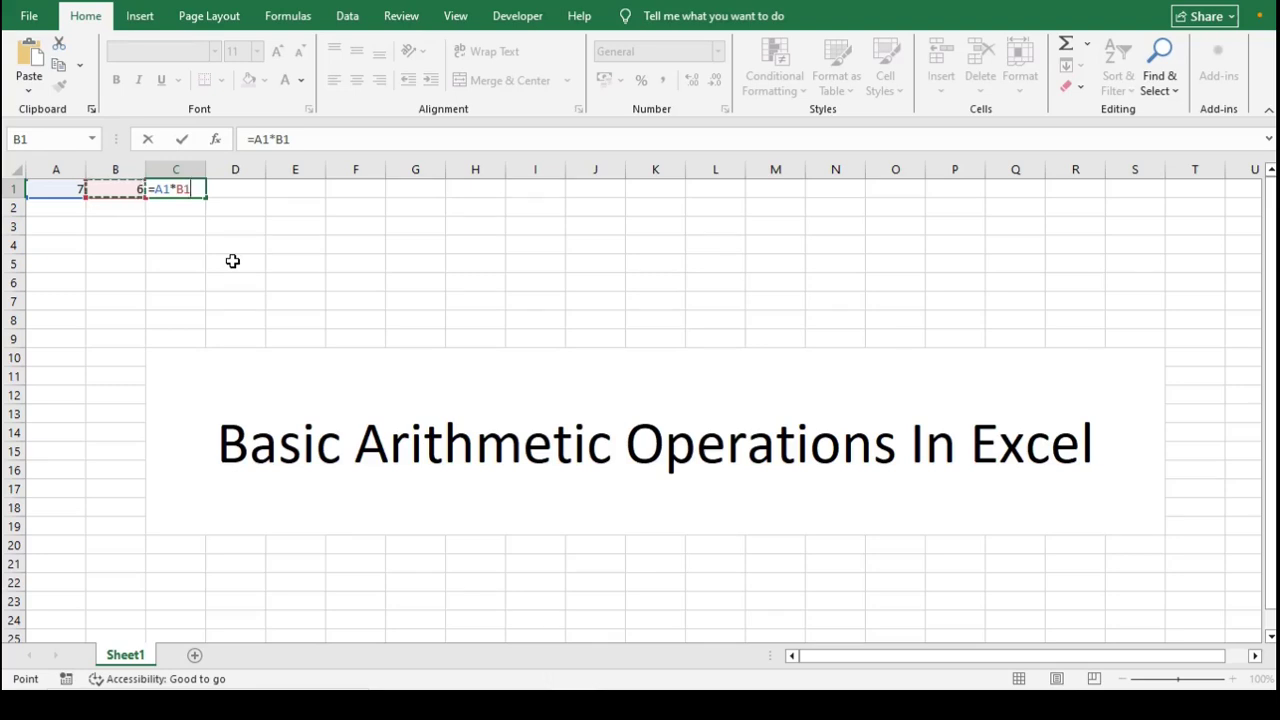
{"action": "key", "text": "Return"}
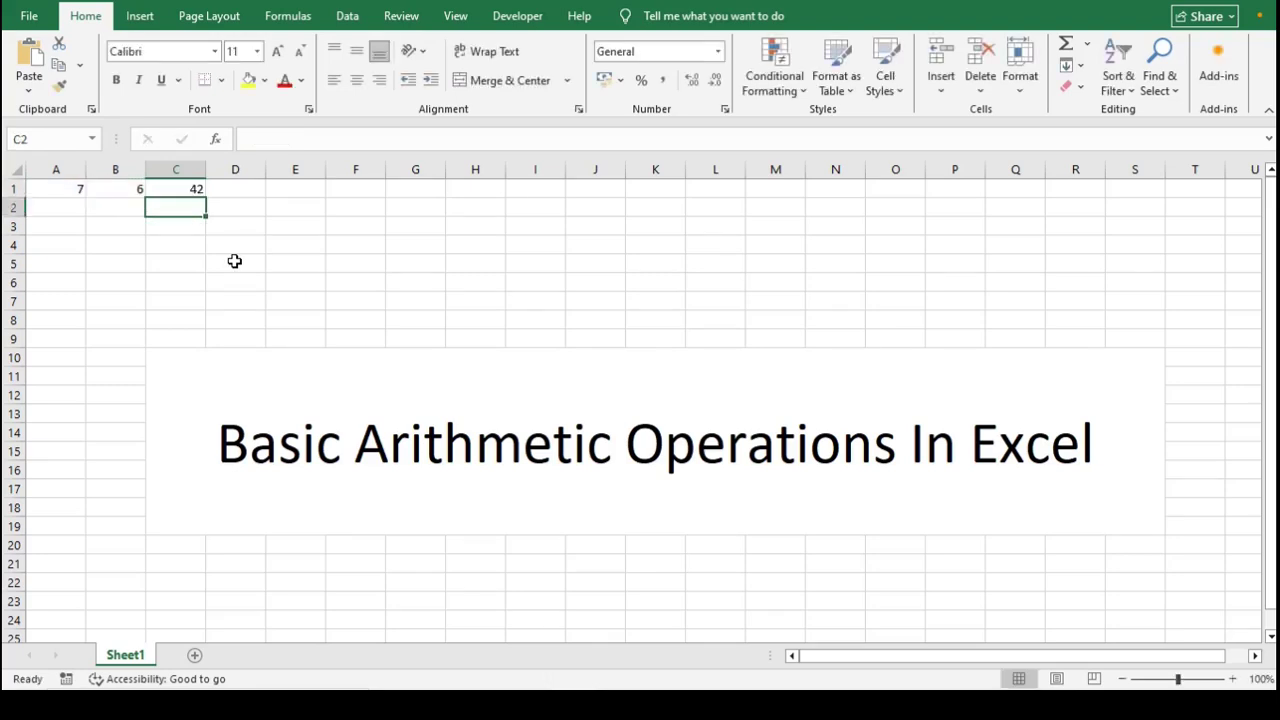
Step: Enter =A1*B1 in F6 so it shows 42
{"action": "left_click", "coordinate": [375, 283]}
{"action": "type", "text": "="}
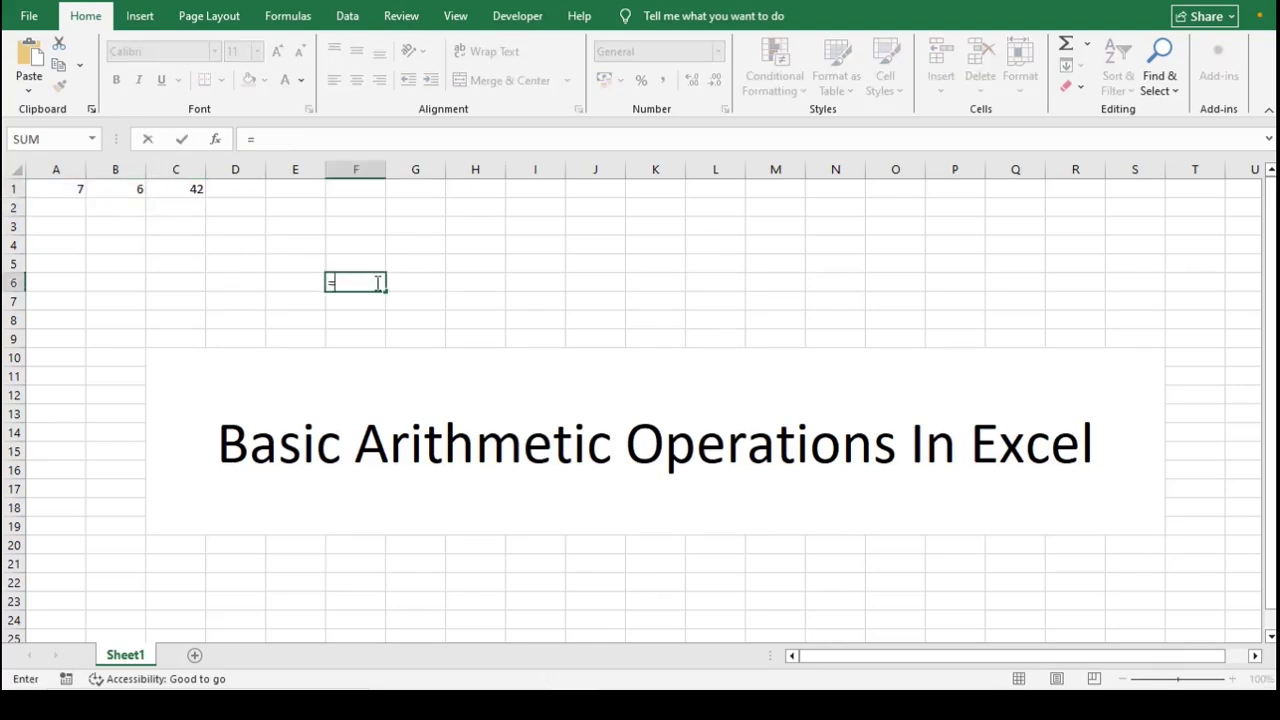
{"action": "left_click", "coordinate": [74, 190]}
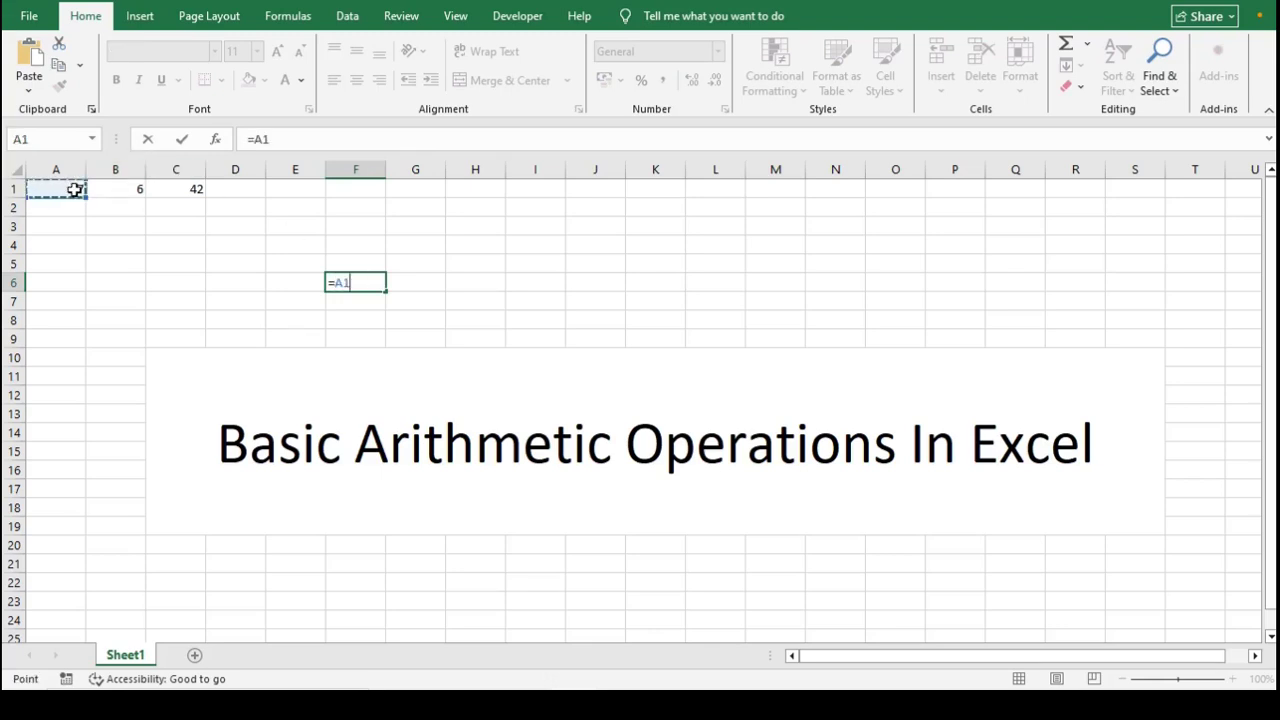
{"action": "type", "text": "*"}
{"action": "left_click", "coordinate": [110, 196]}
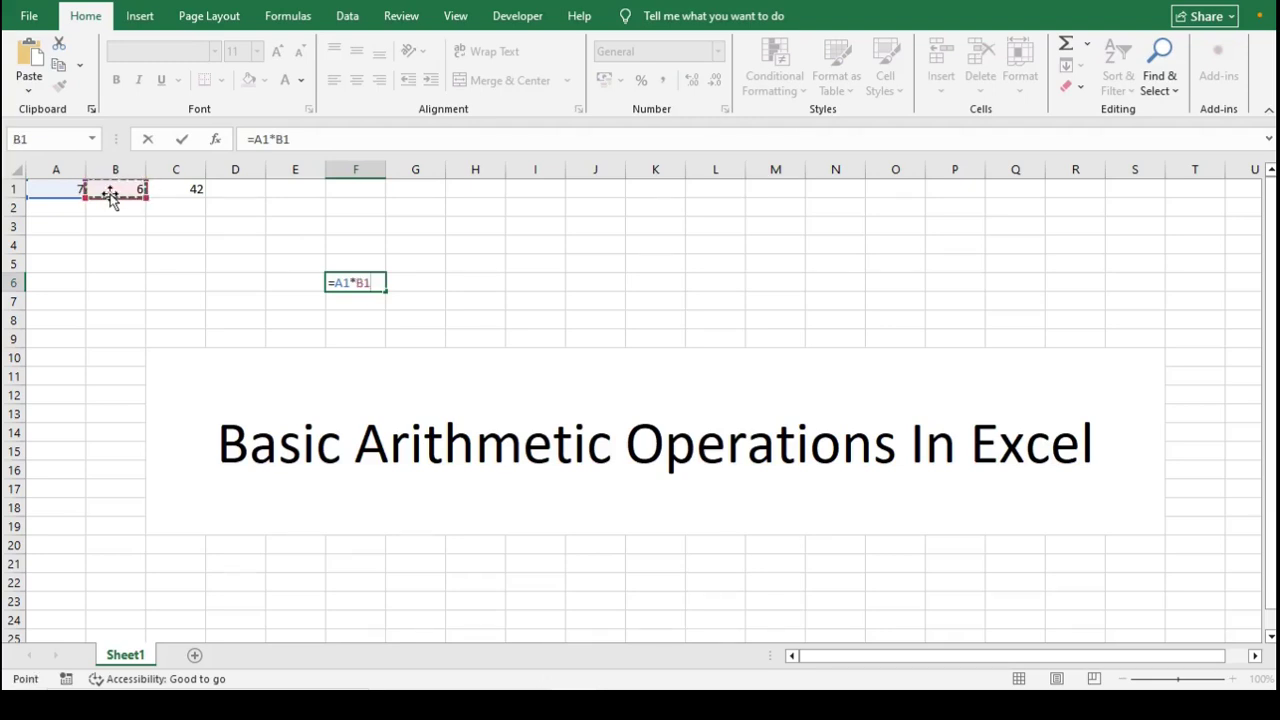
{"action": "key", "text": "Return"}
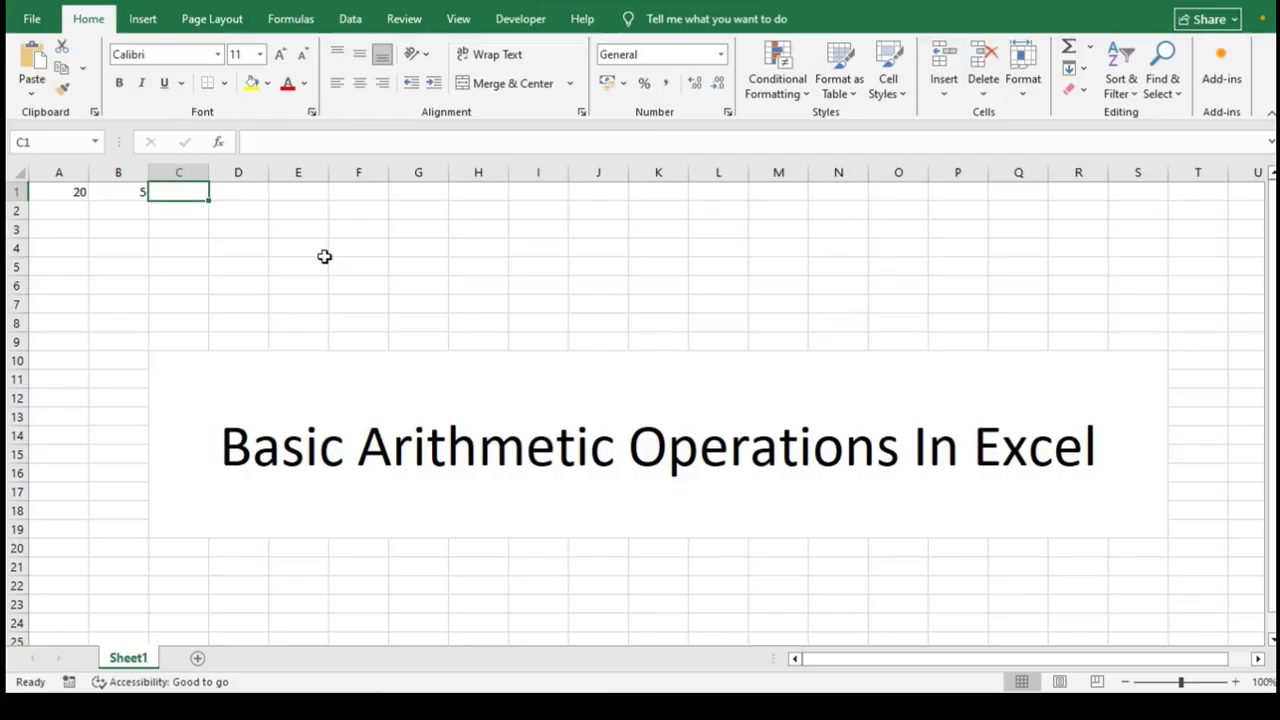
Step: Enter =A1/B1 in C1, dividing 20 by 5 to show 4
{"action": "type", "text": "="}
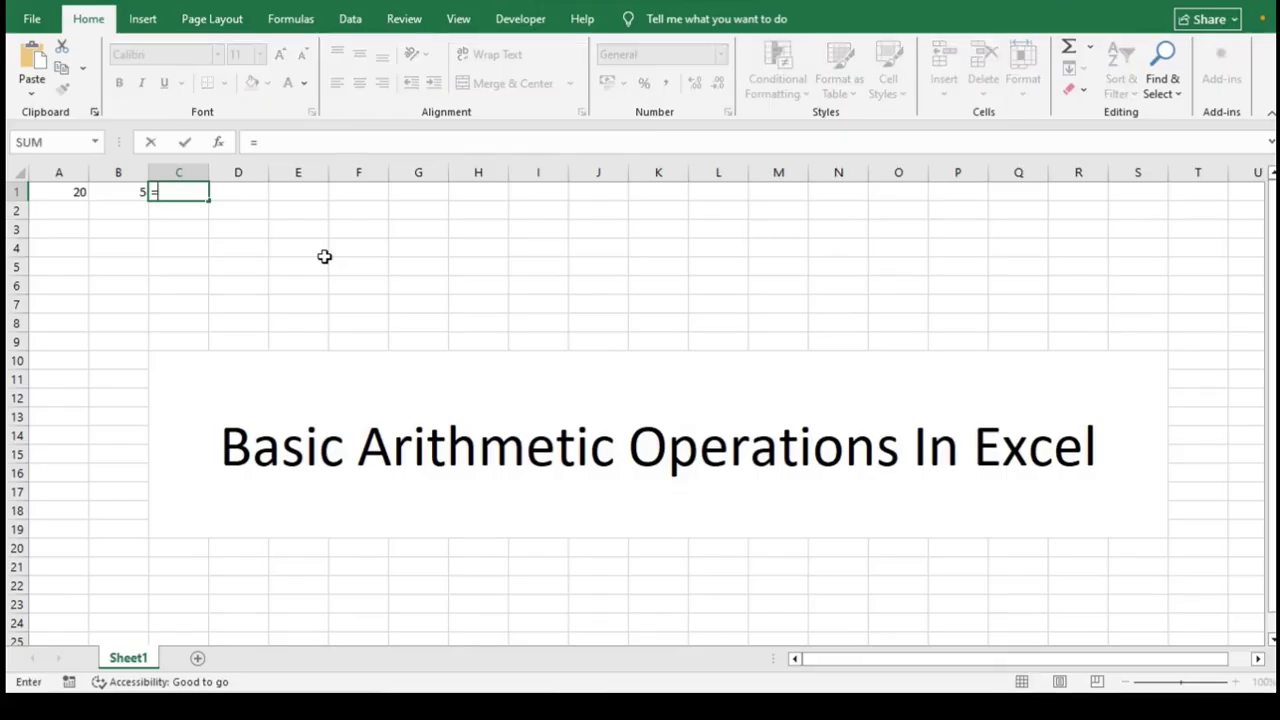
{"action": "left_click", "coordinate": [80, 191]}
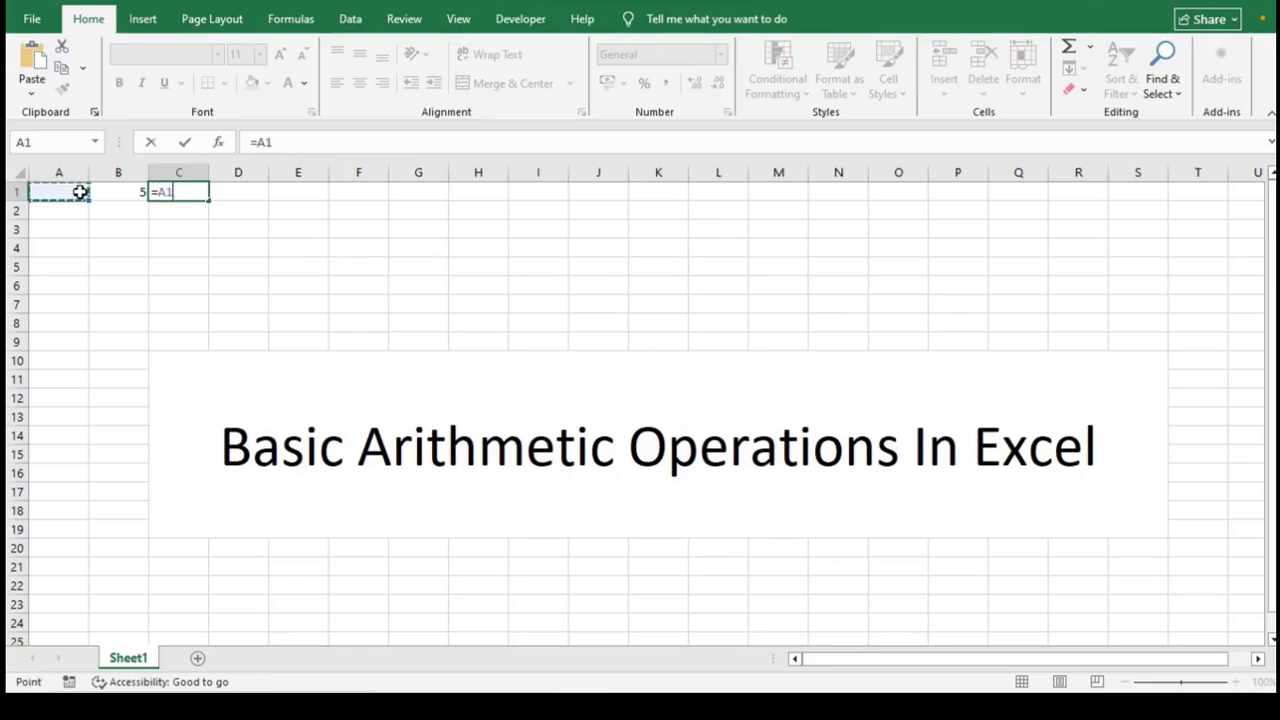
{"action": "type", "text": "/"}
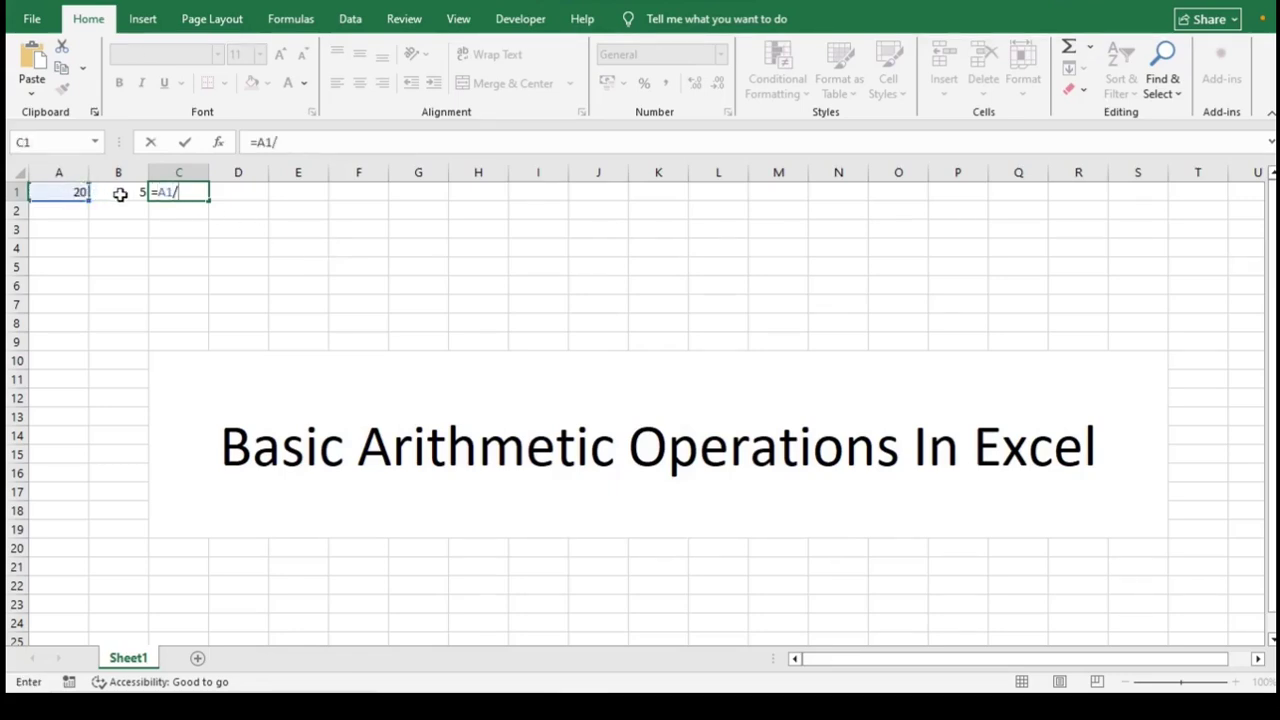
{"action": "left_click", "coordinate": [120, 193]}
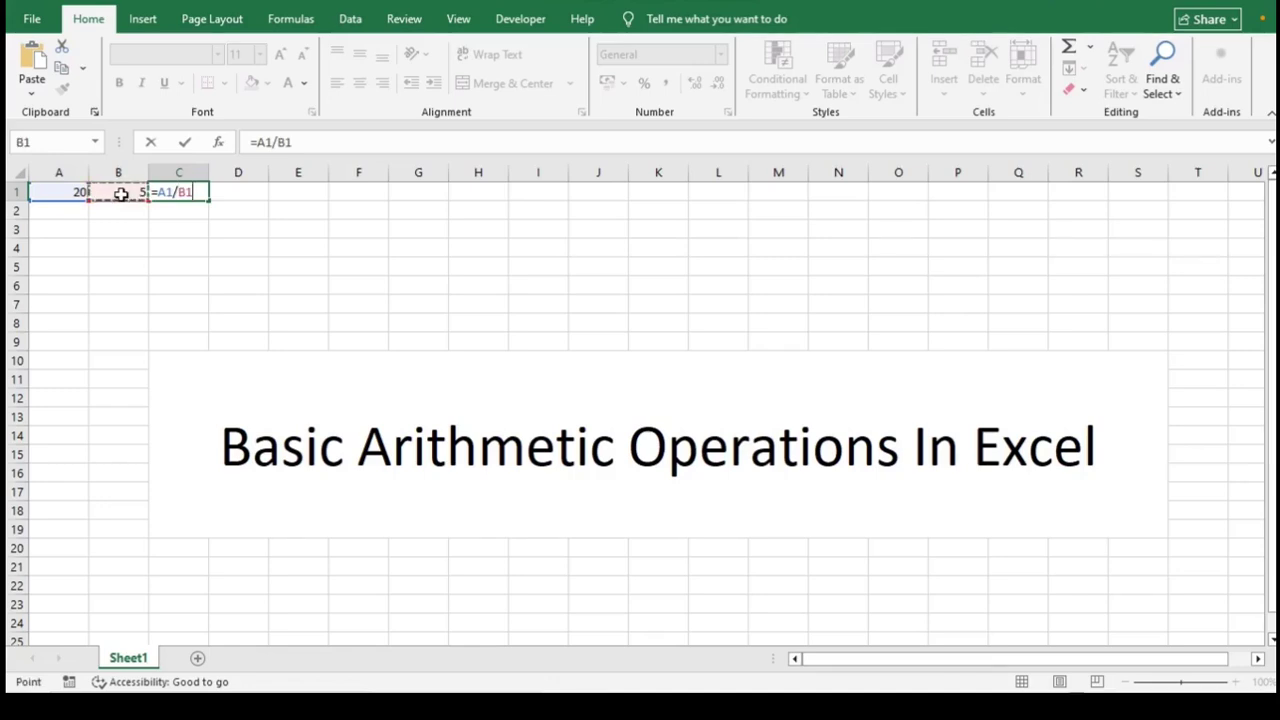
{"action": "key", "text": "Return"}
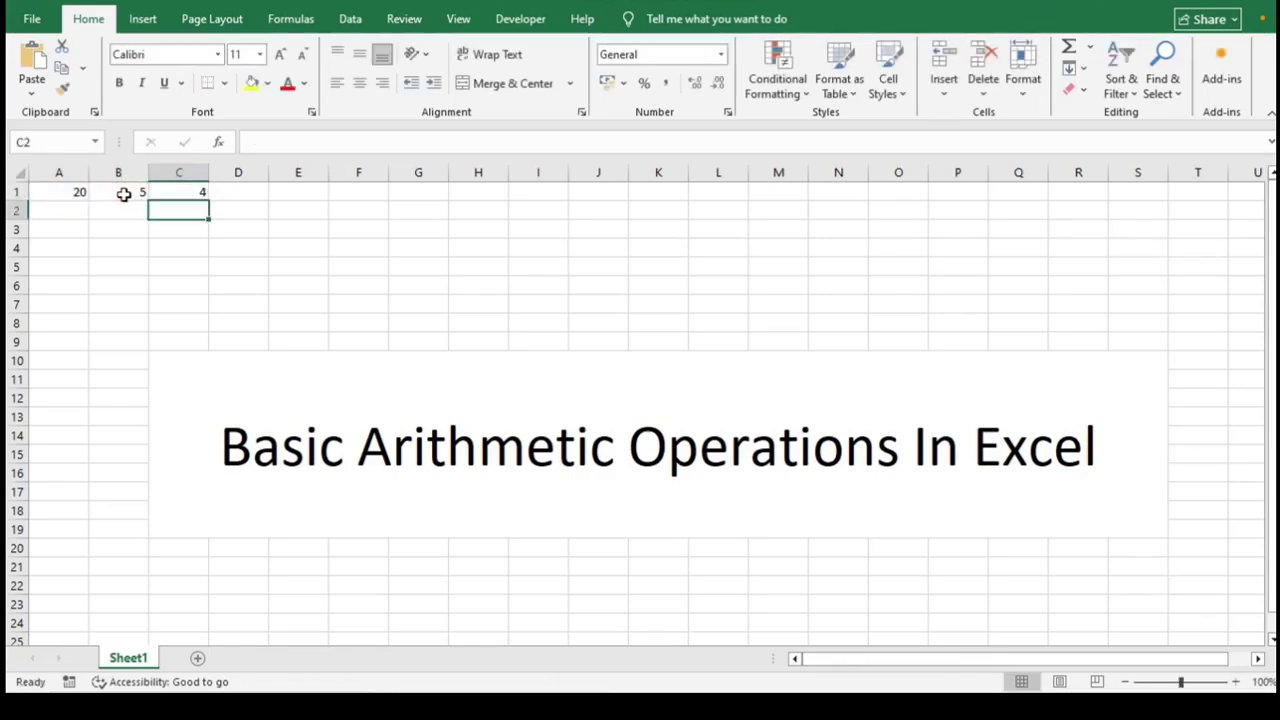
Step: Enter =A1/B1 in F6 as well, removing a stray extra slash, giving 4
{"action": "left_click", "coordinate": [371, 287]}
{"action": "type", "text": "="}
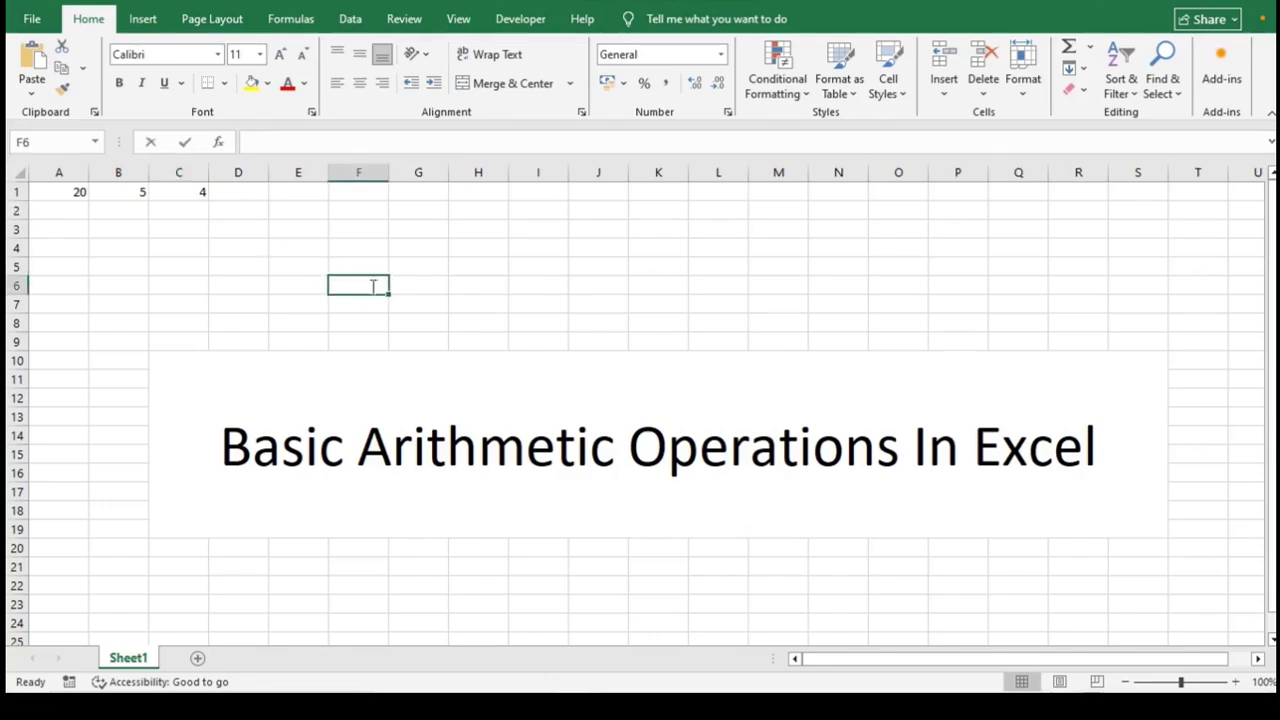
{"action": "left_click", "coordinate": [69, 192]}
{"action": "type", "text": "/"}
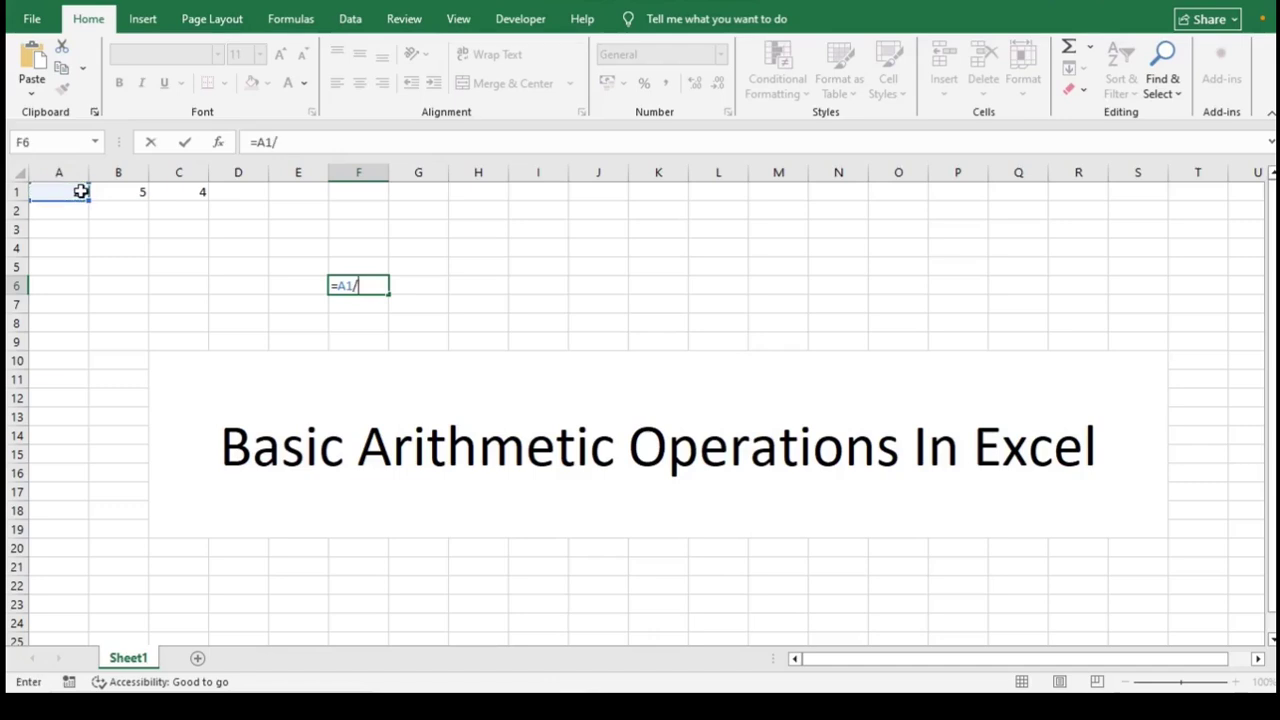
{"action": "left_click", "coordinate": [126, 189]}
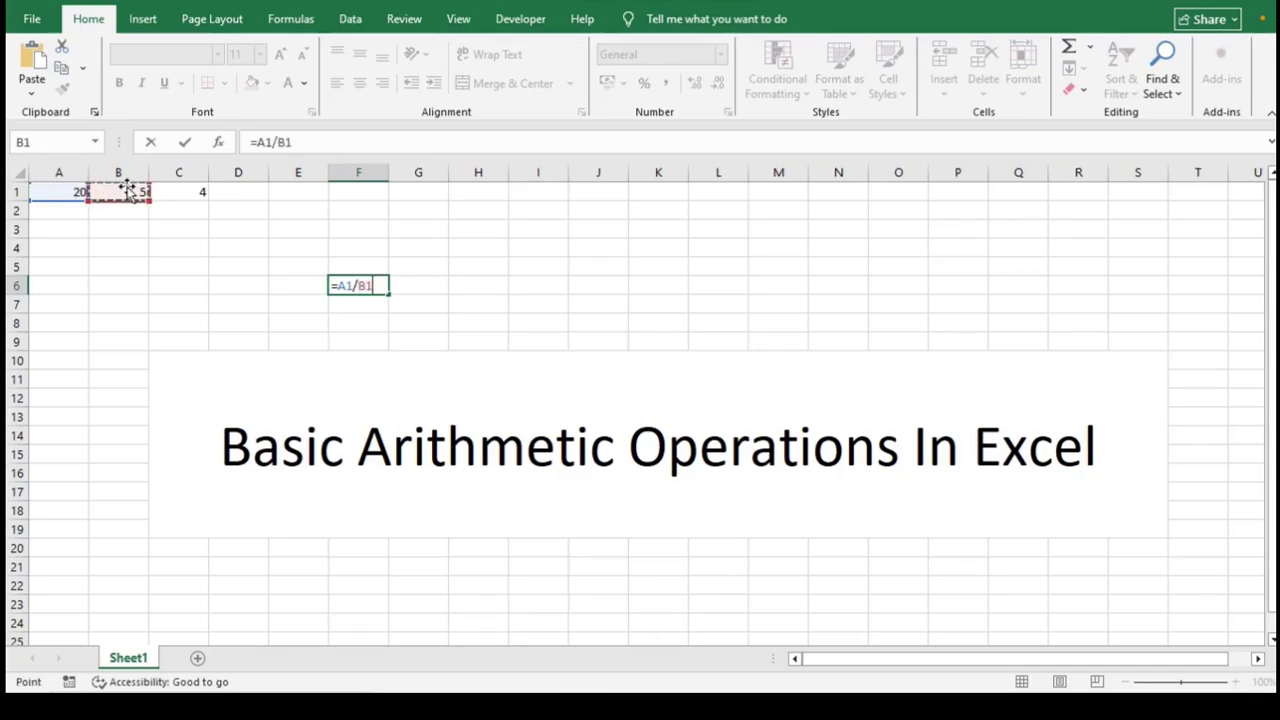
{"action": "type", "text": "/"}
{"action": "key", "text": "BackSpace"}
{"action": "key", "text": "Return"}
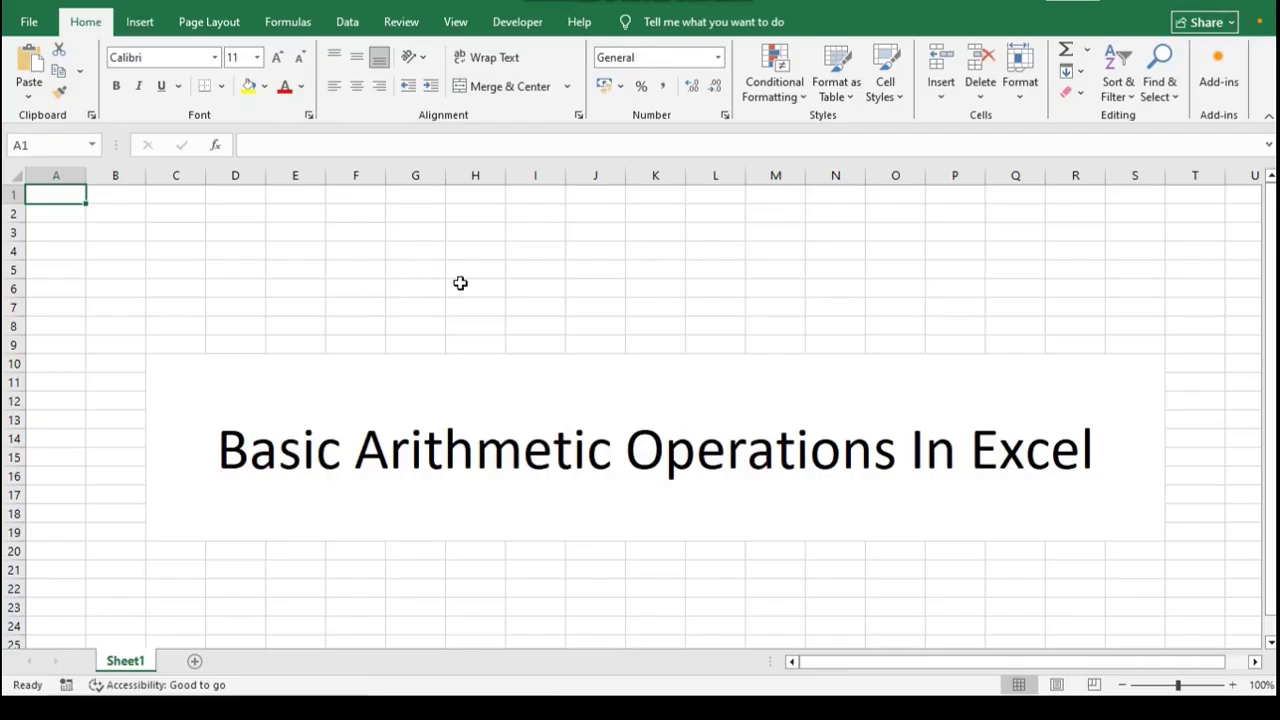
Step: Enter =2 + 3*4 in H6 so order of operations yields 14
{"action": "left_click", "coordinate": [460, 285]}
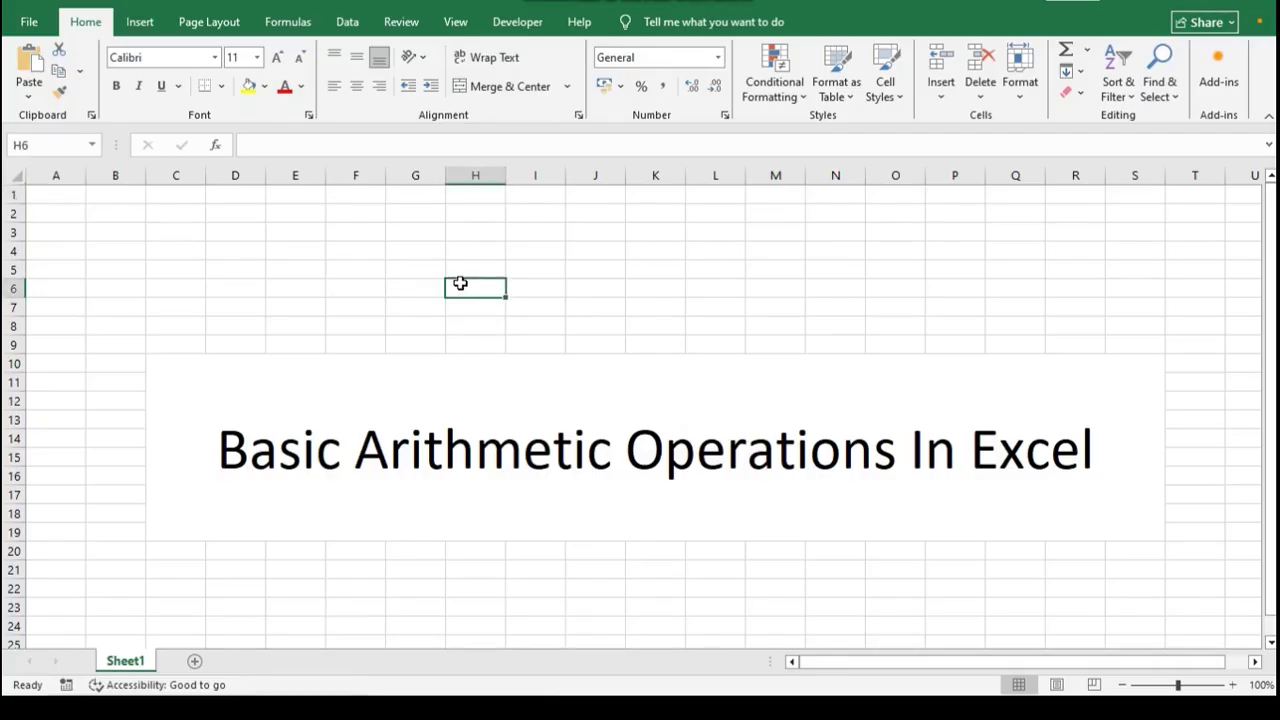
{"action": "type", "text": "="}
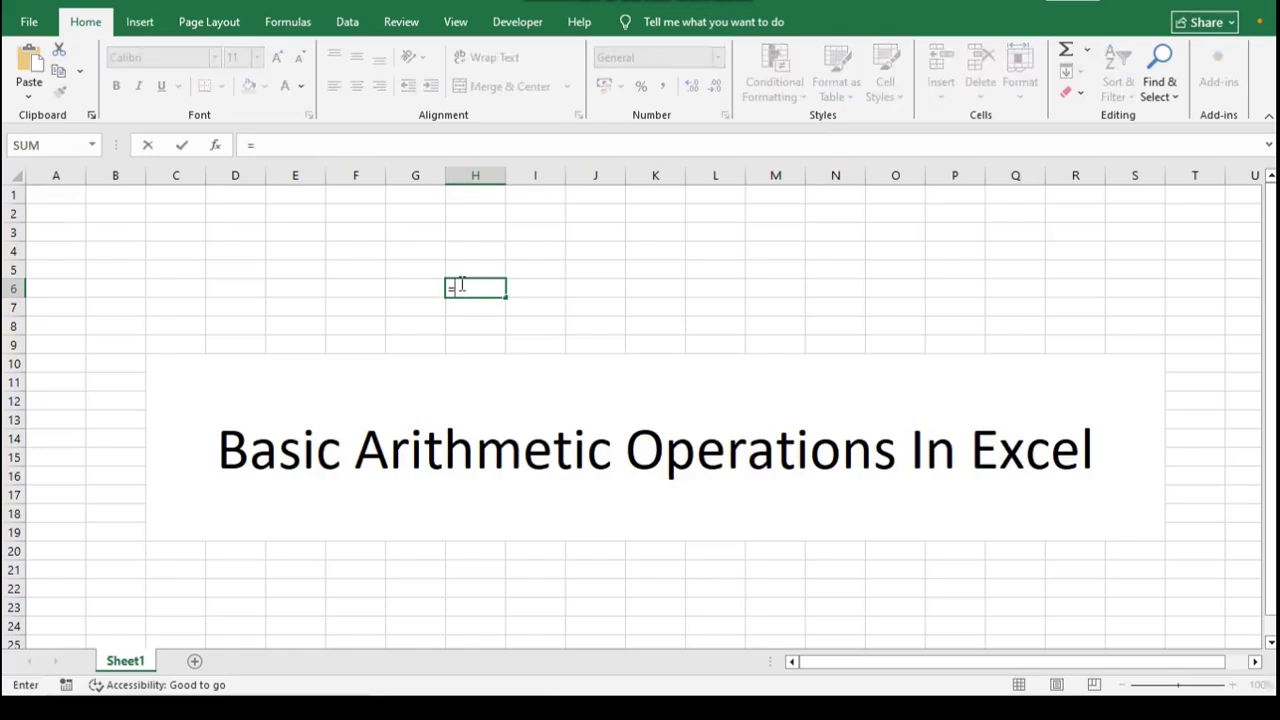
{"action": "type", "text": "2 + 3*4"}
{"action": "key", "text": "Return"}
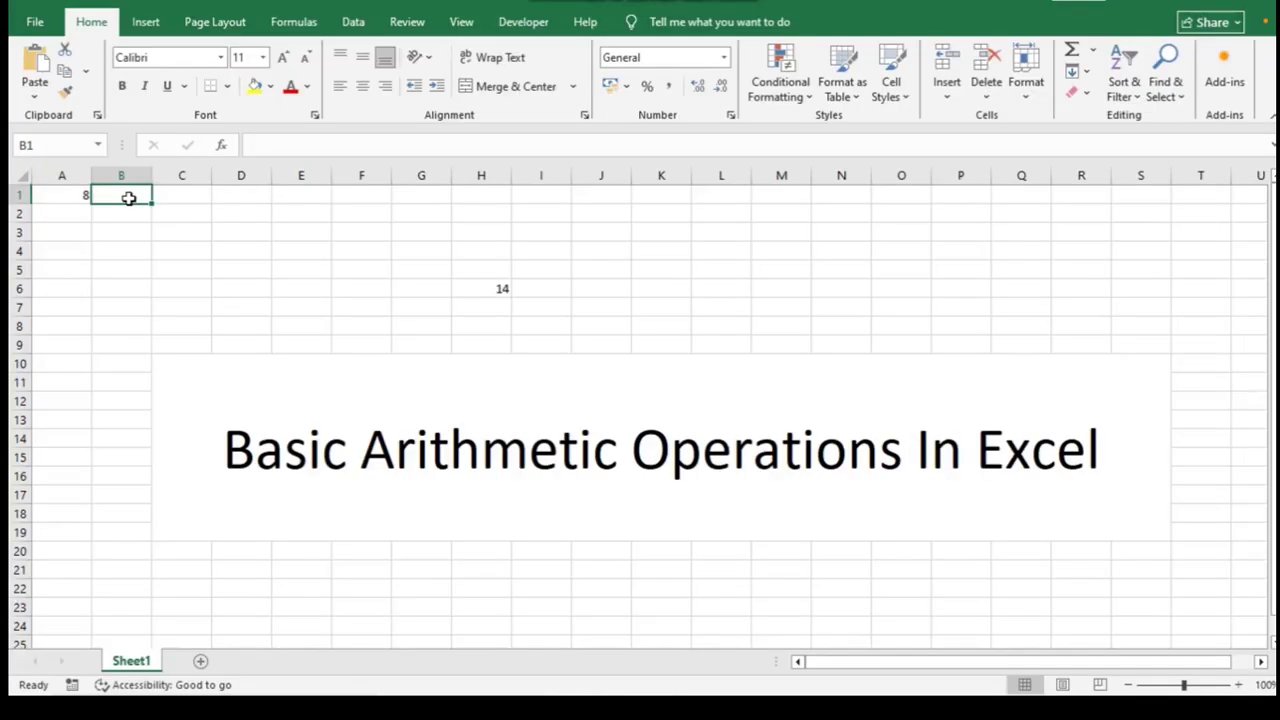
Step: Enter =A1/0 in B1, producing a #DIV/0! error
{"action": "type", "text": "="}
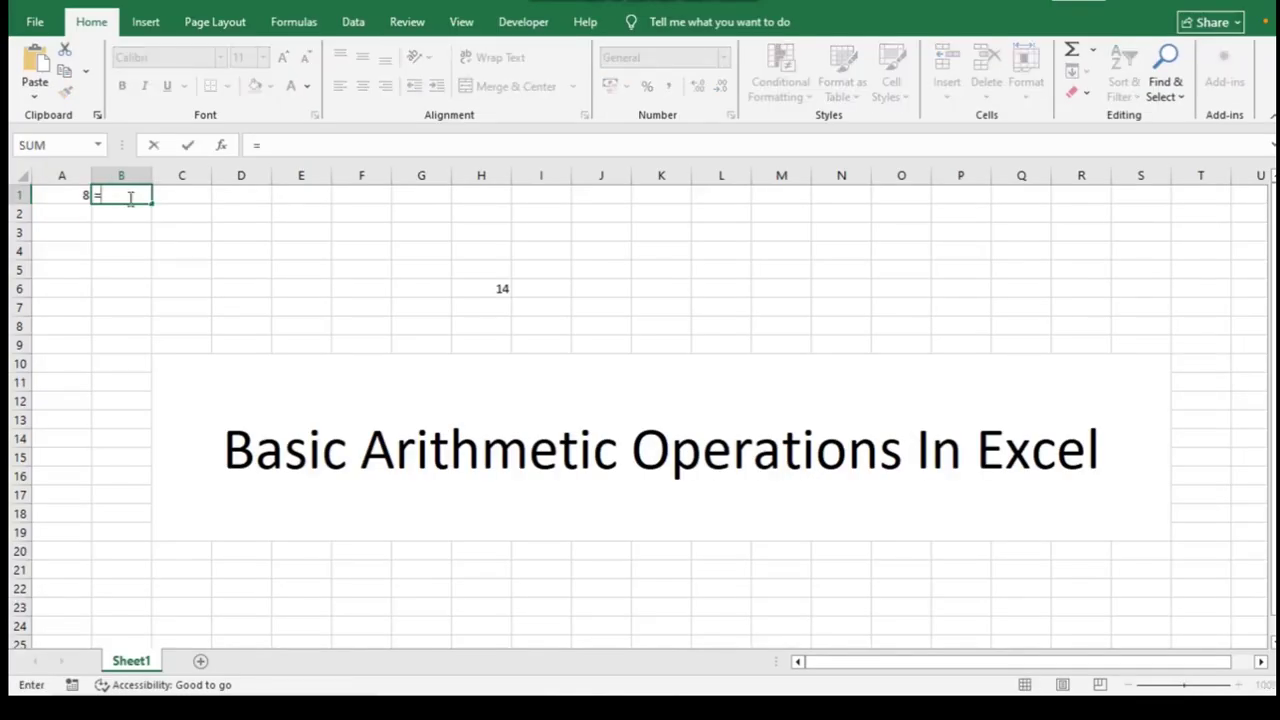
{"action": "left_click", "coordinate": [78, 196]}
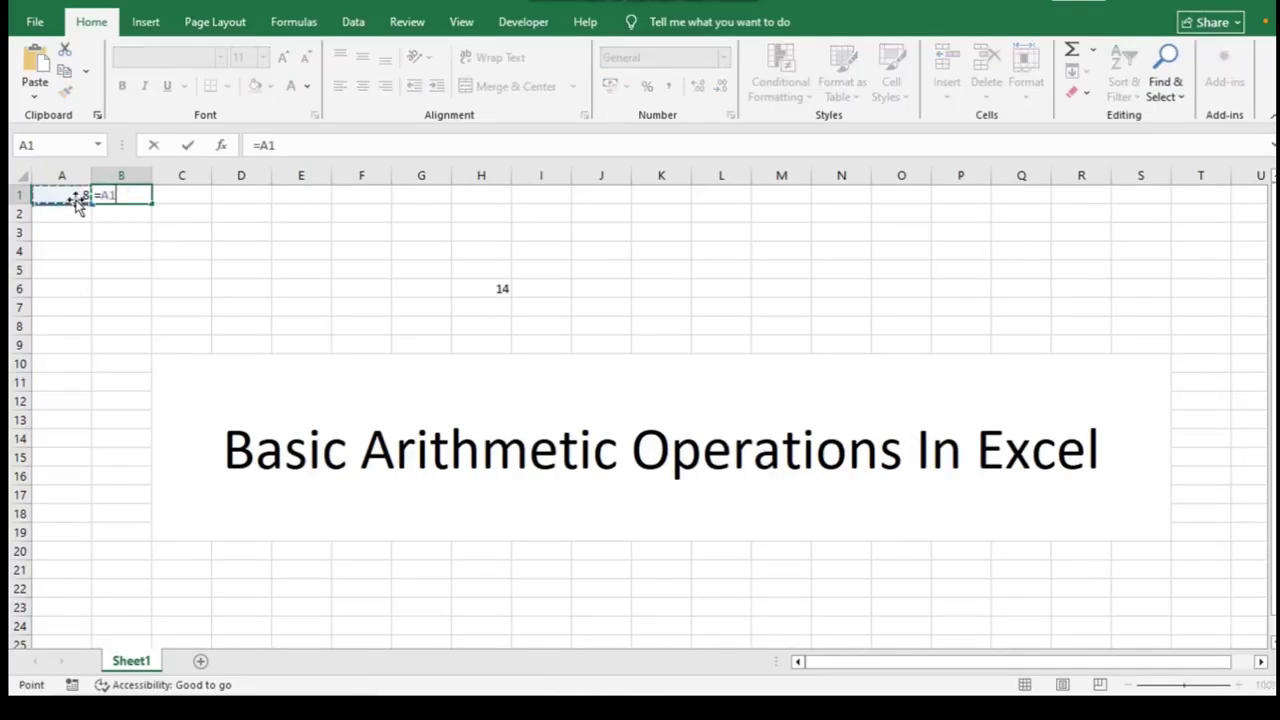
{"action": "type", "text": "/"}
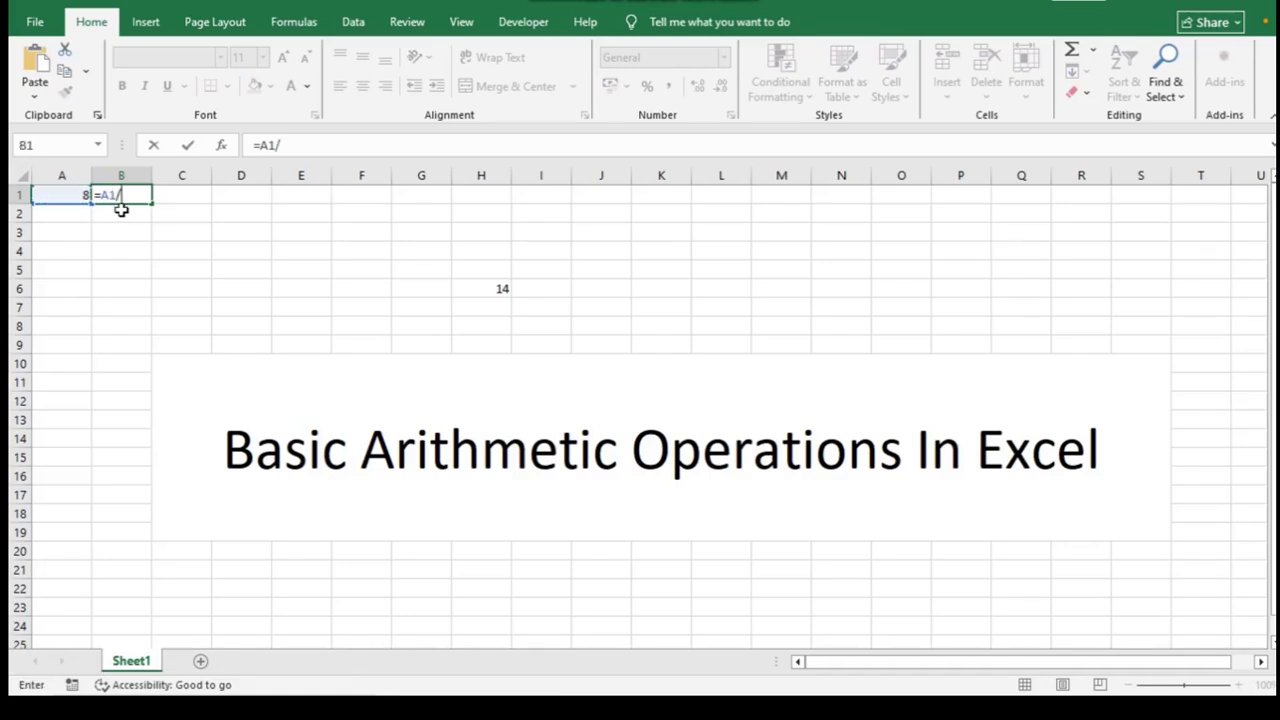
{"action": "type", "text": "0"}
{"action": "key", "text": "ctrl+Return"}
Step: Enter =A1+ THE in C1, producing a #NAME? error
{"action": "left_click", "coordinate": [183, 195]}
{"action": "type", "text": "="}
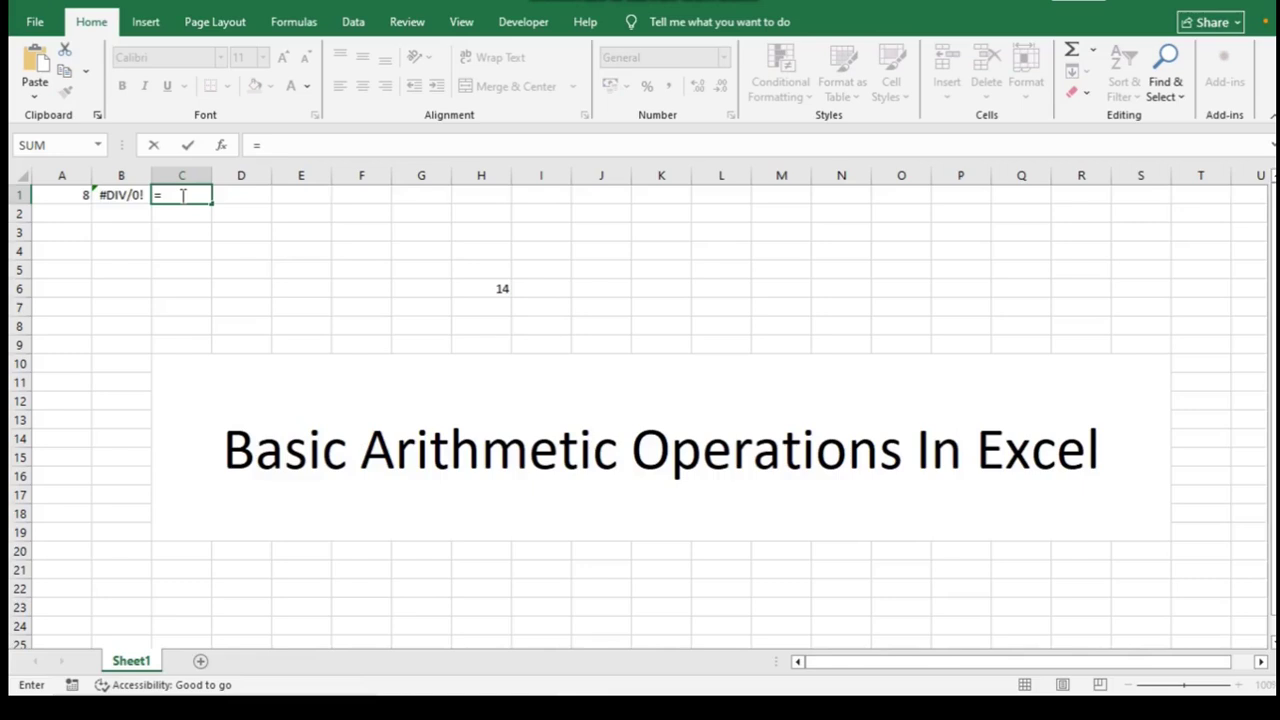
{"action": "left_click", "coordinate": [60, 194]}
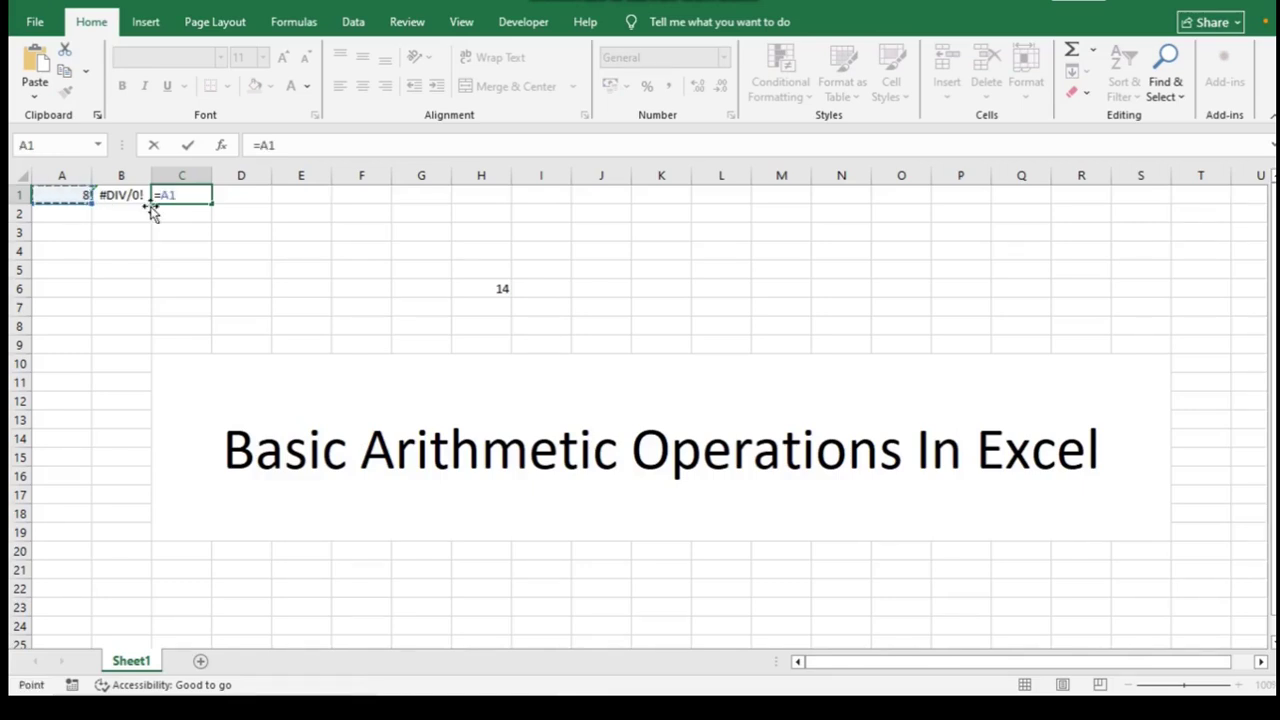
{"action": "type", "text": "+ TH"}
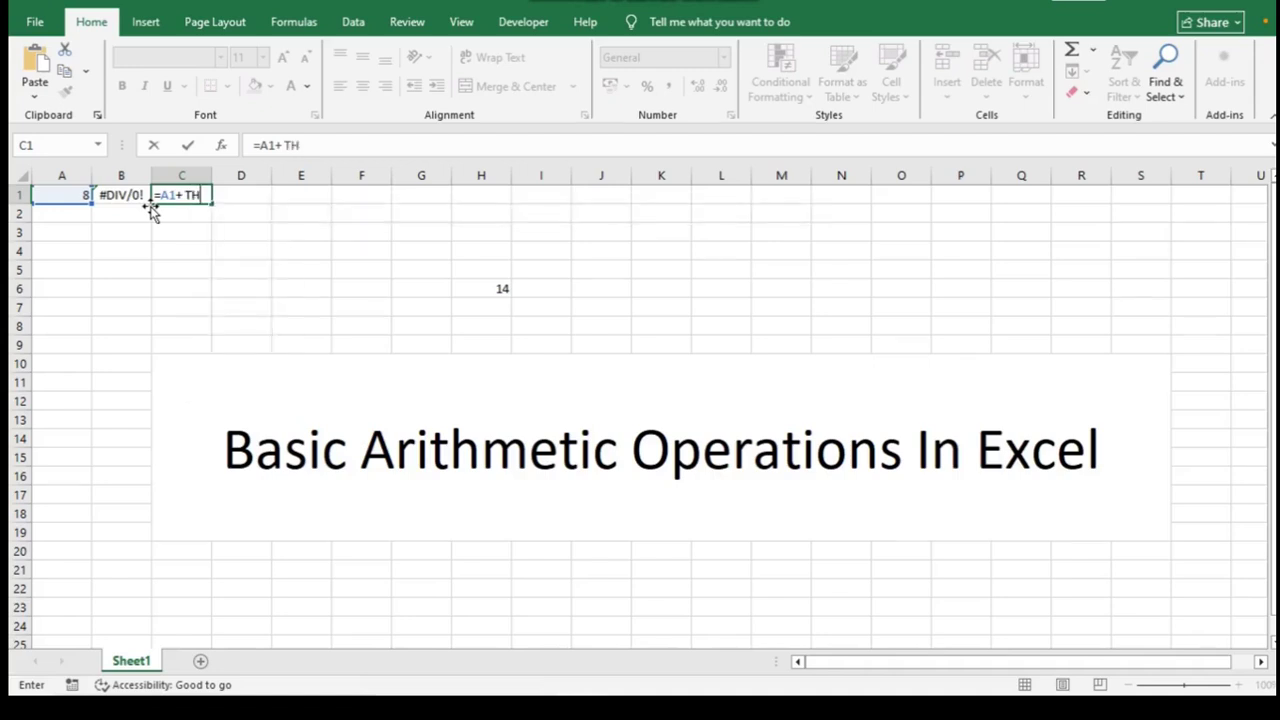
{"action": "type", "text": "E"}
{"action": "key", "text": "Return"}
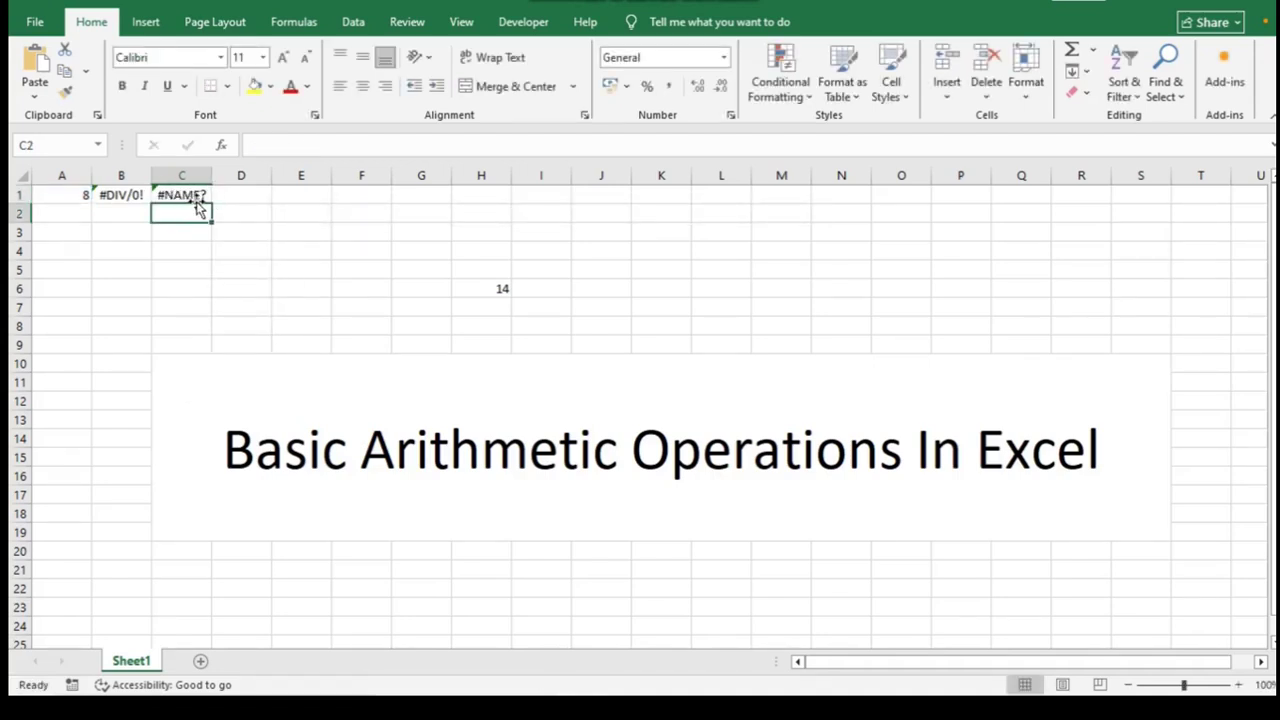